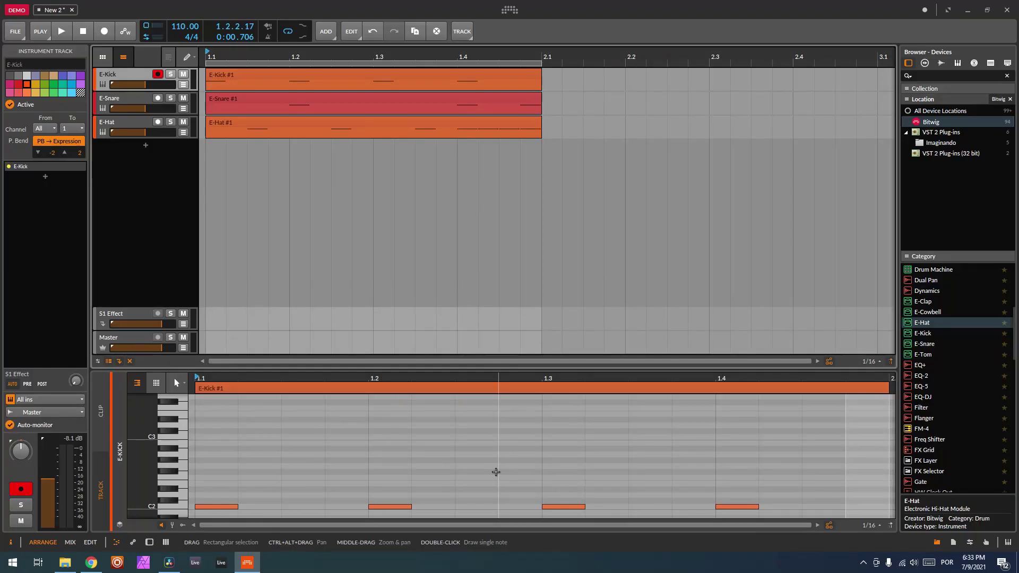
Play back the drum pattern, then group the E-Kick, E-Snare and E-Hat tracks
key("space")
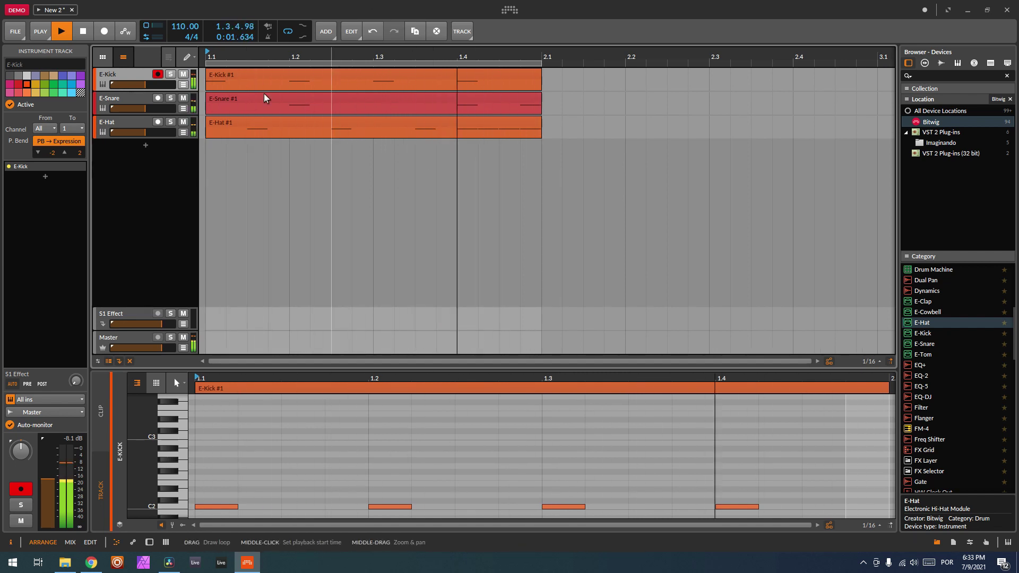
key("space")
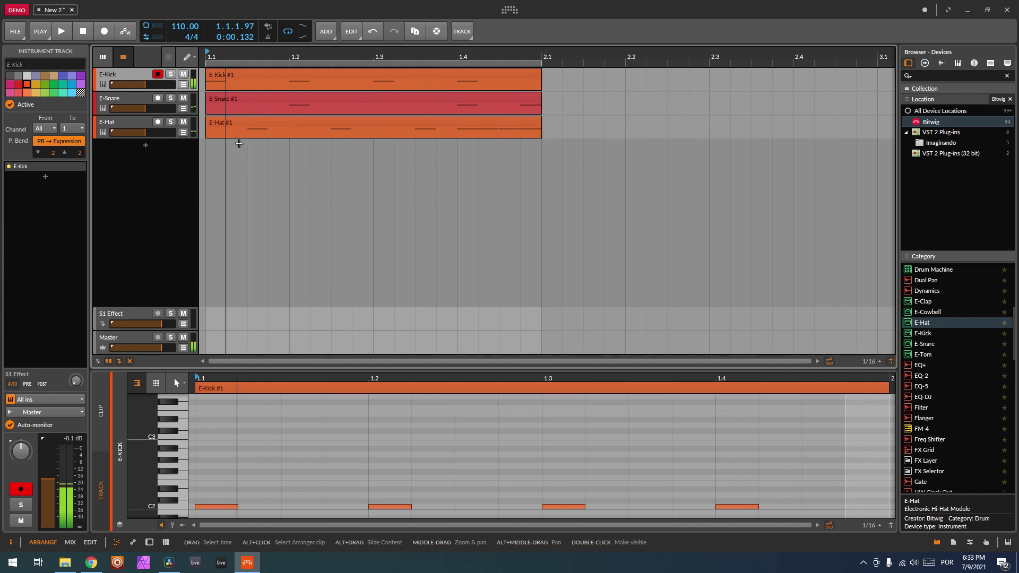
left_click(142, 122)
left_click(135, 75, "shift")
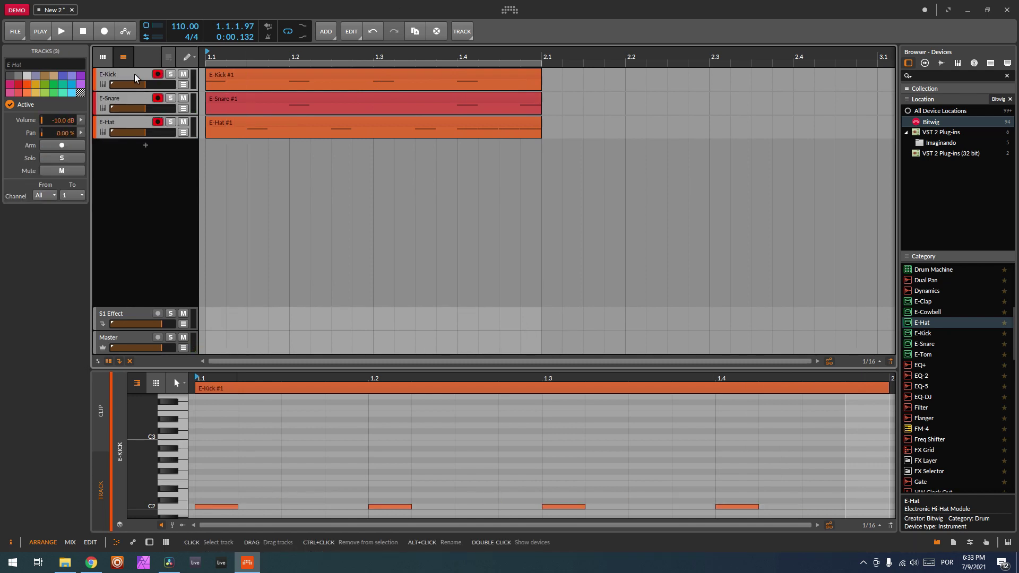
right_click(135, 74)
left_click(180, 124)
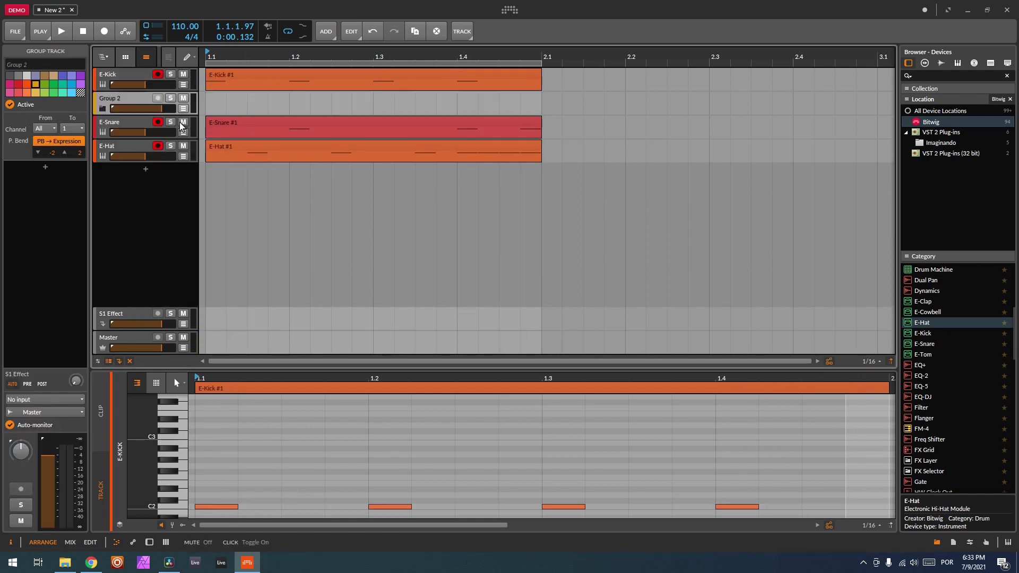
Move the drum tracks into the new group, expand it, and rename it Audio
left_click_drag(127, 79, 104, 88)
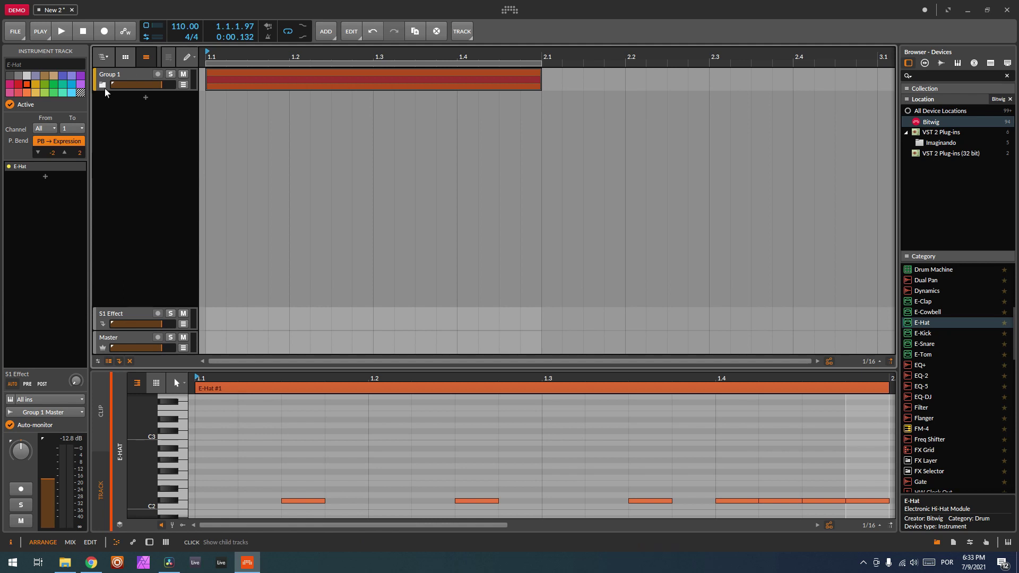
left_click(104, 88)
right_click(111, 79)
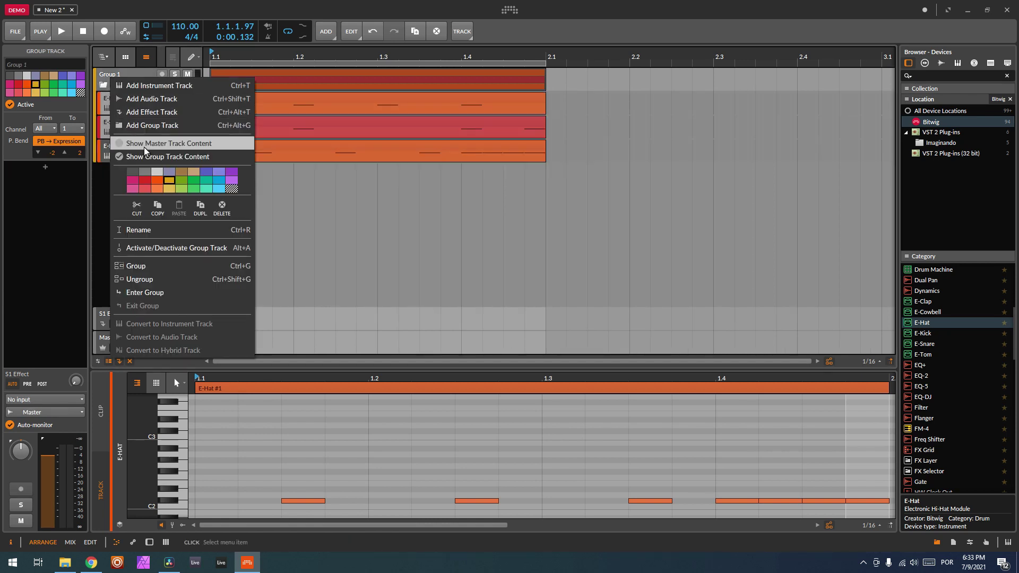
left_click(136, 229)
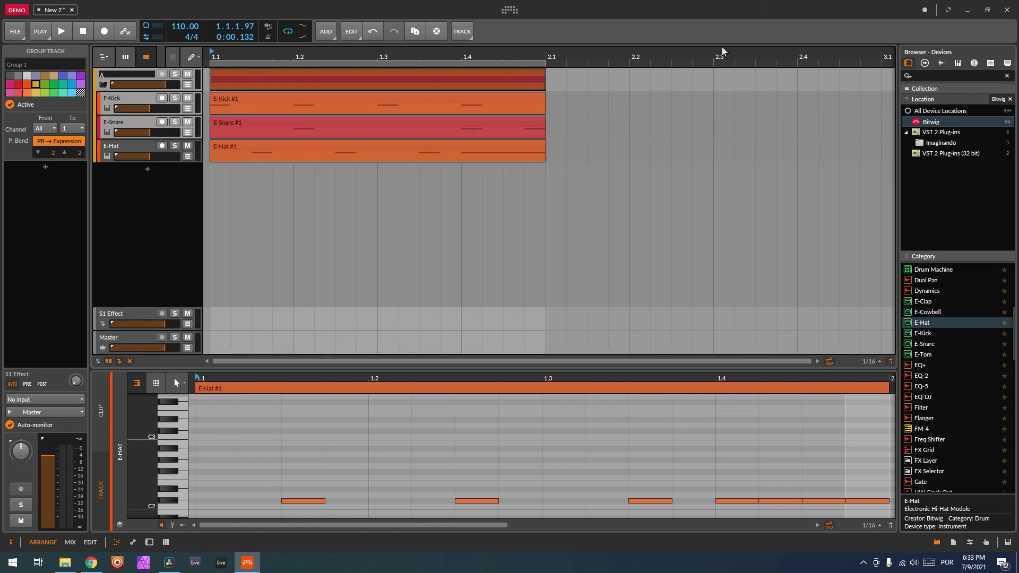
key("Return")
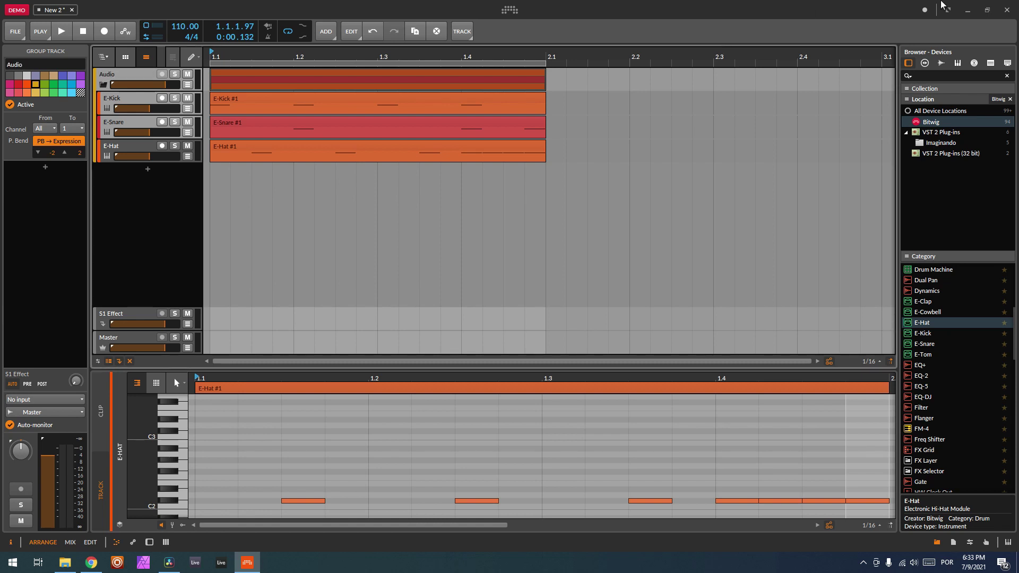
Add a new instrument track and filter its device browser to Bitwig routing devices
double_click(147, 169)
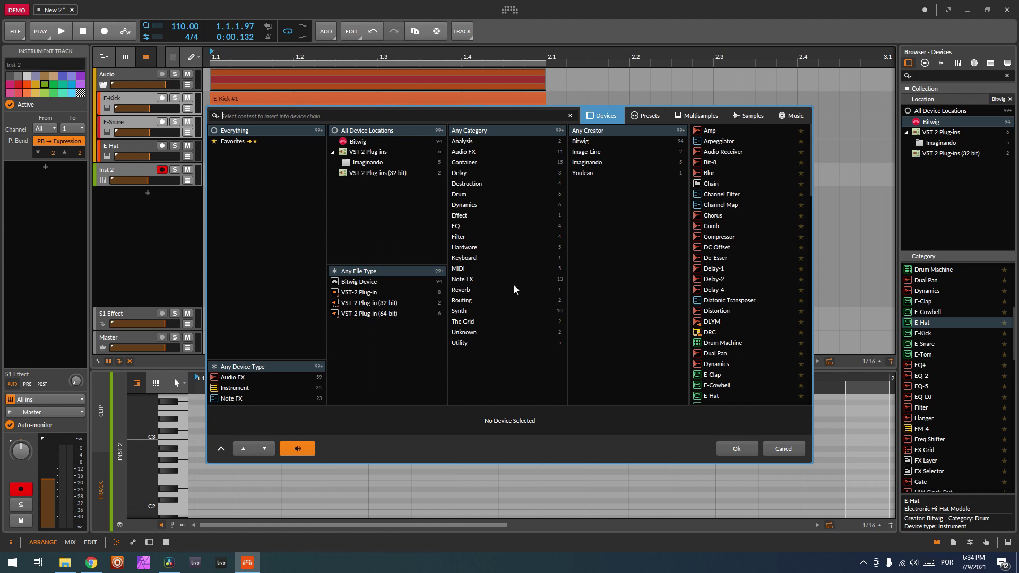
left_click(375, 283)
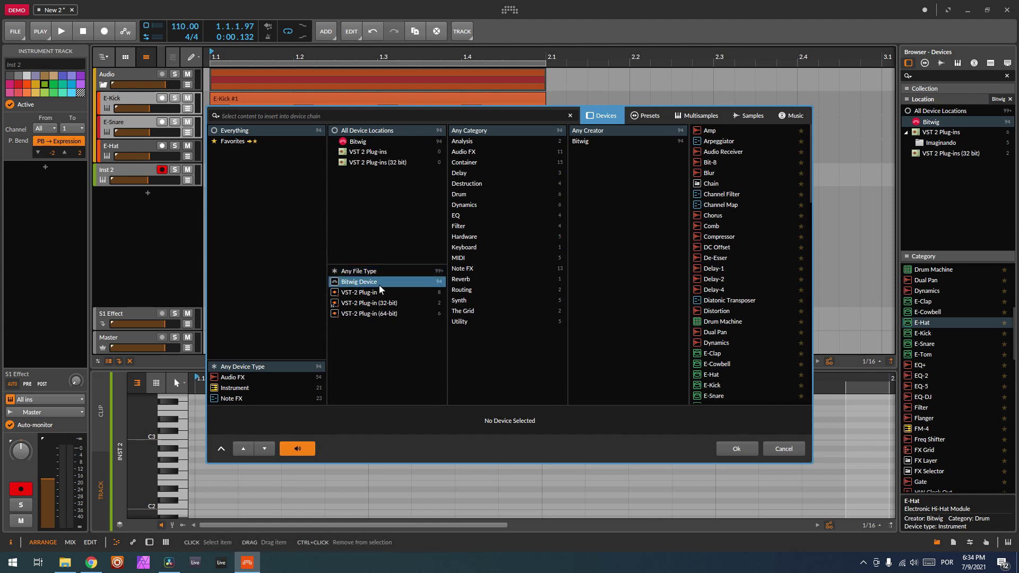
left_click(468, 292)
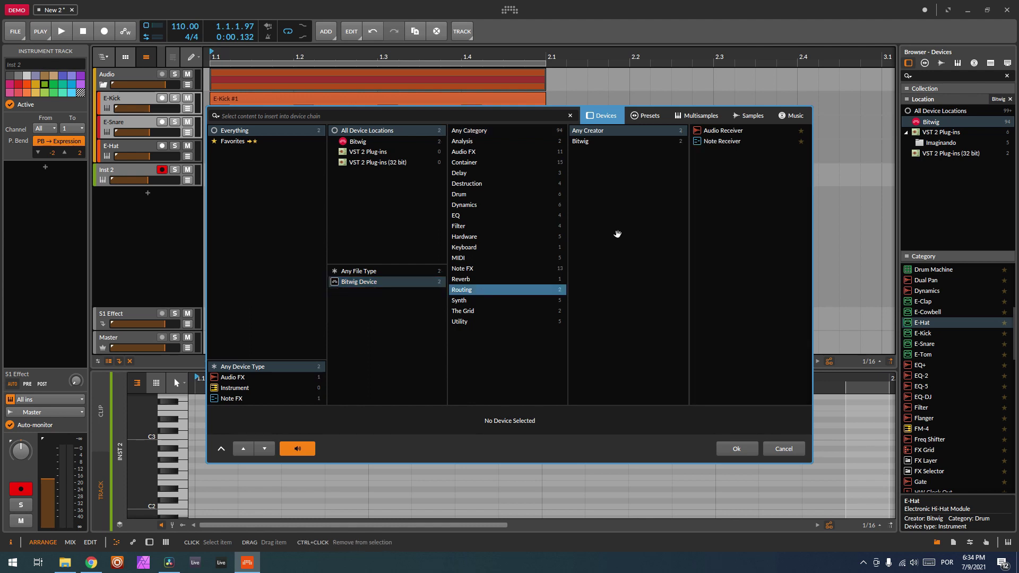
Insert the Note Receiver on the new track and rename the track Kick
double_click(722, 141)
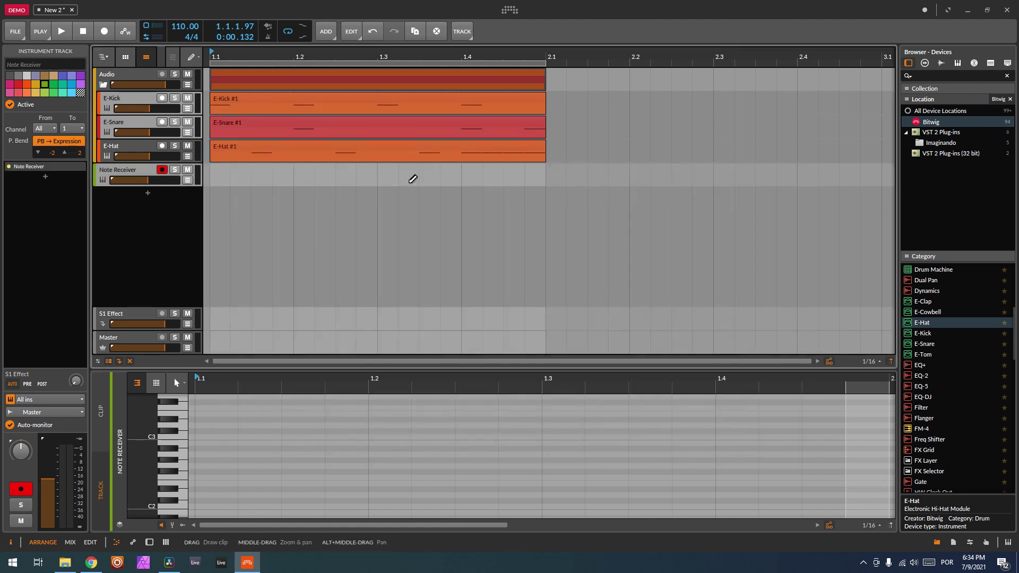
right_click(126, 170)
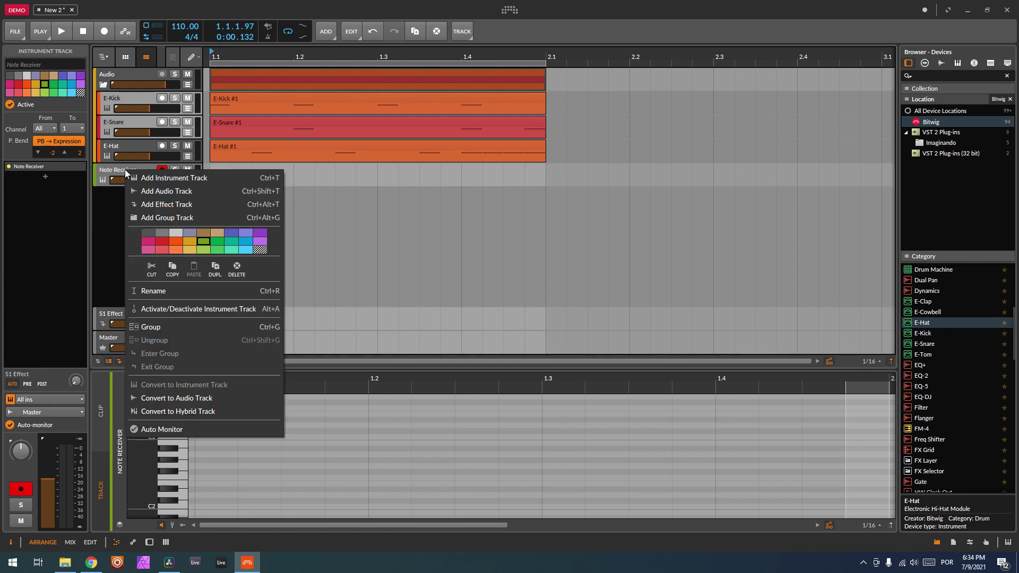
left_click(181, 291)
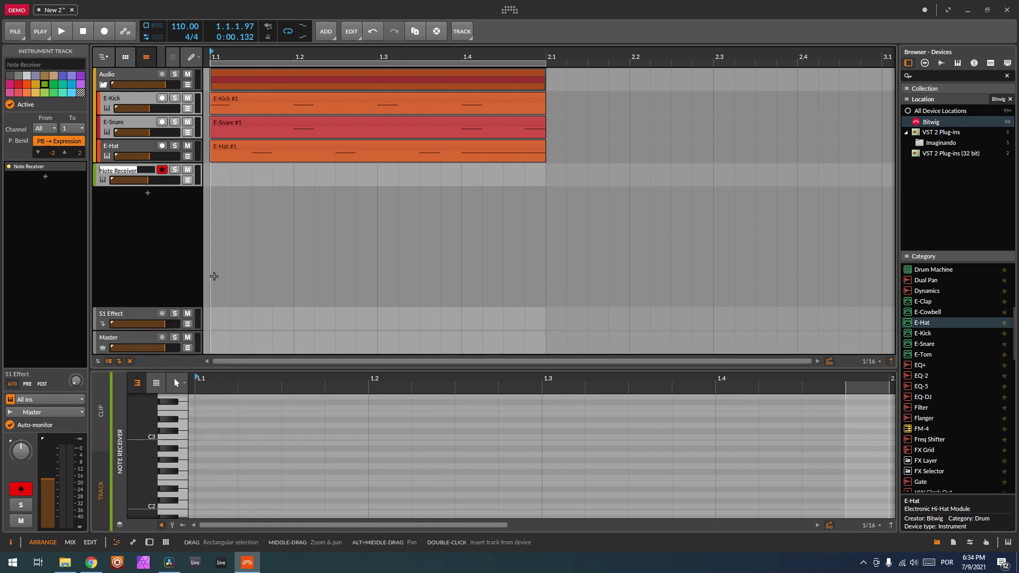
type("Kick")
key("Return")
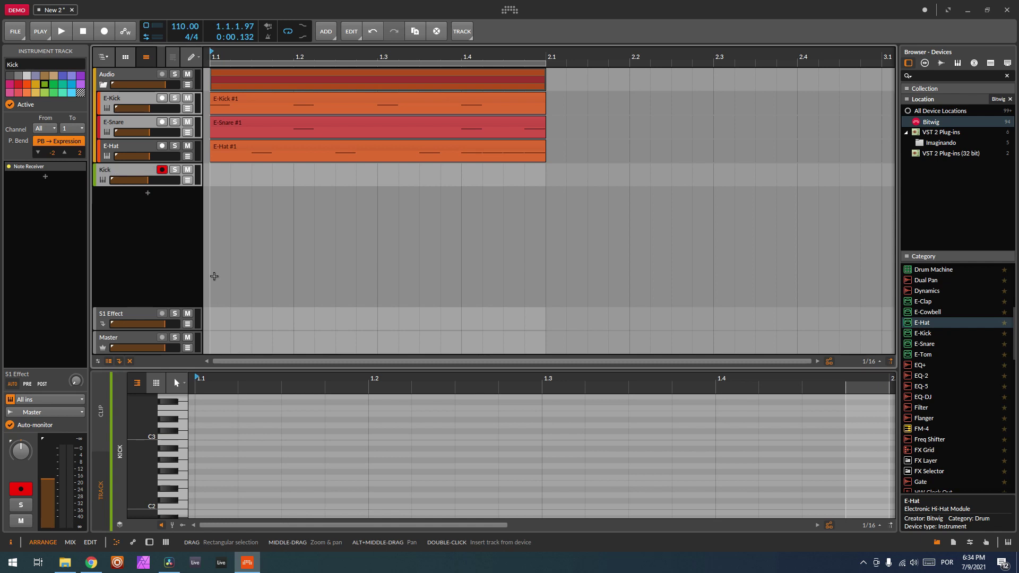
Set the Kick track's Note Receiver note source to Audio > E-Kick
double_click(135, 180)
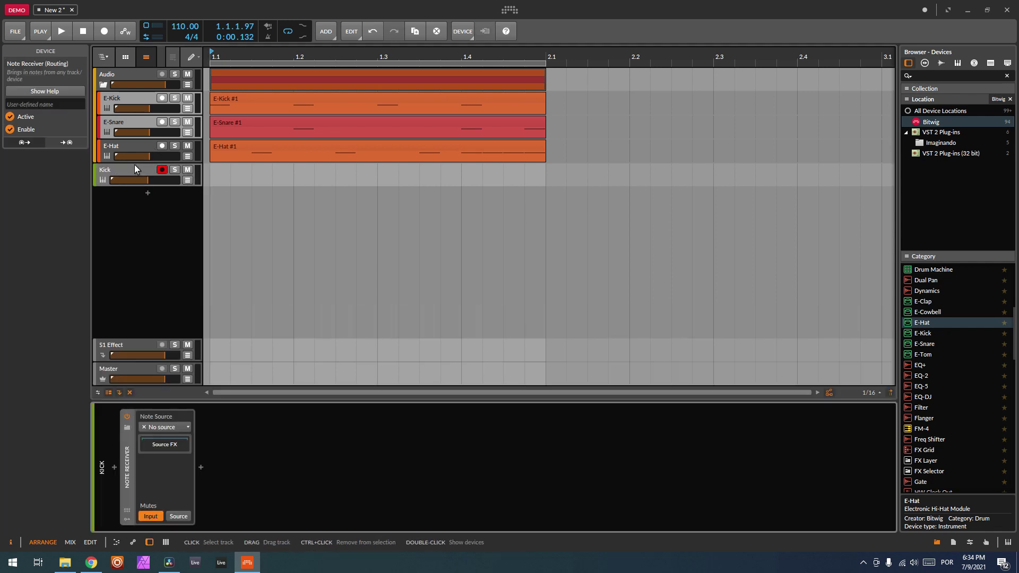
left_click(181, 428)
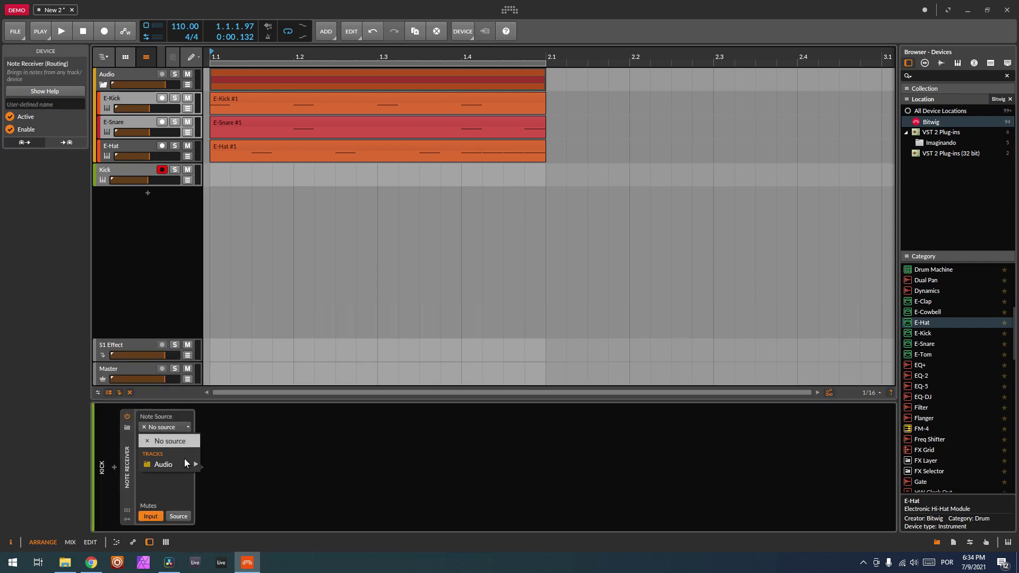
left_click(173, 417)
left_click(173, 421)
mouse_move(193, 469)
mouse_move(234, 468)
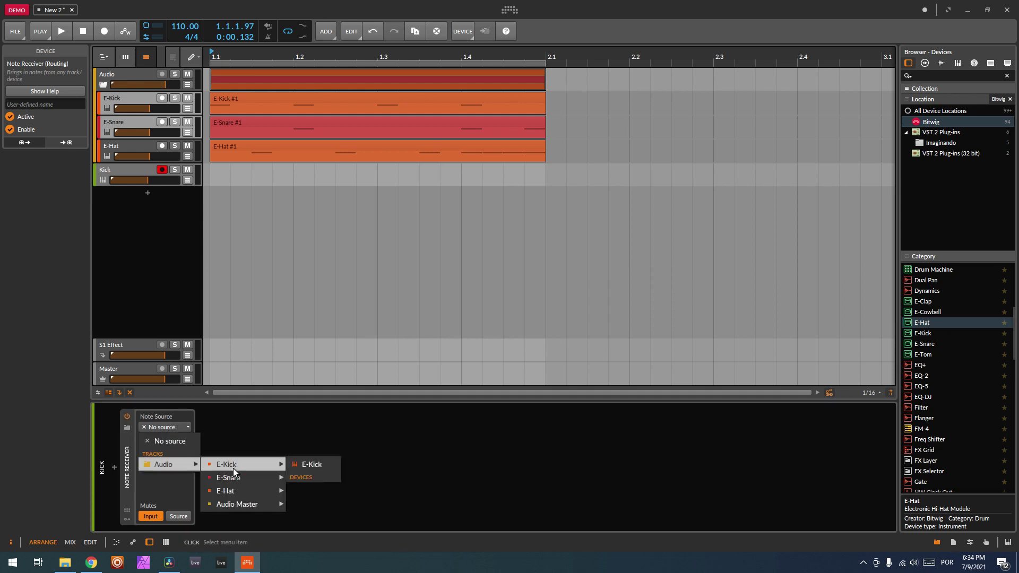
left_click(296, 467)
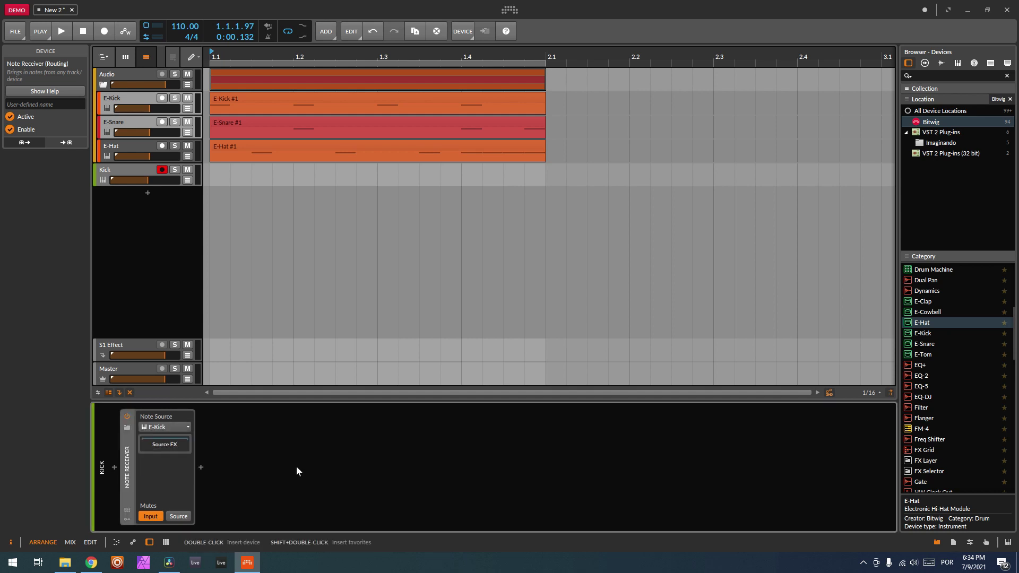
Check the Kick track's output destinations, leaving it on Master for now
left_click(135, 171)
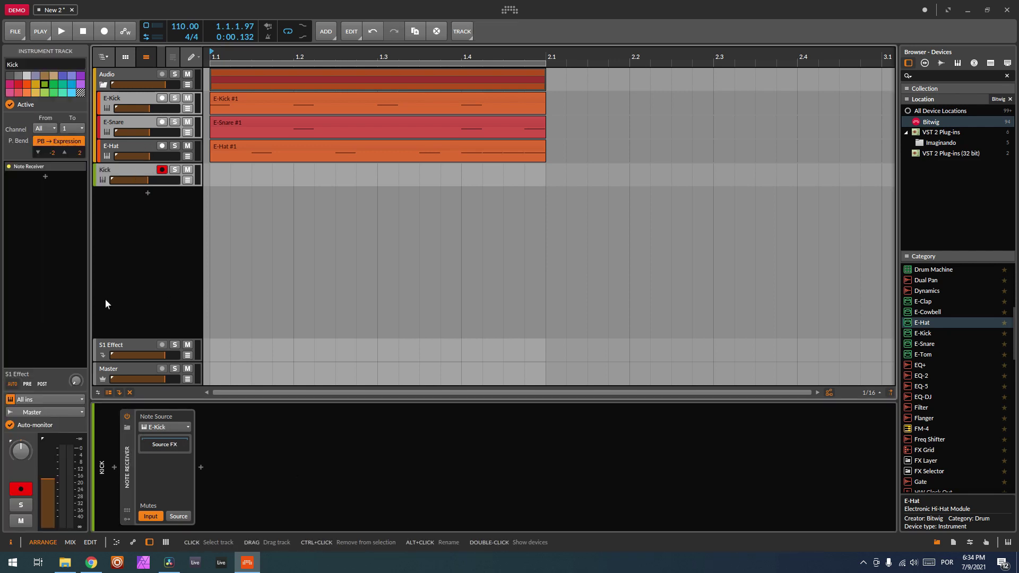
left_click(53, 412)
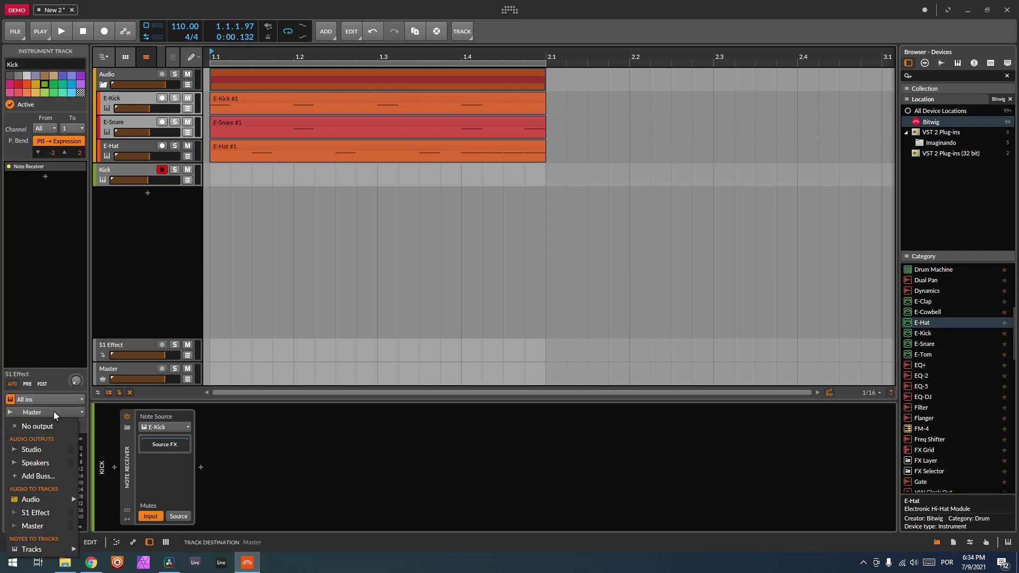
mouse_move(49, 503)
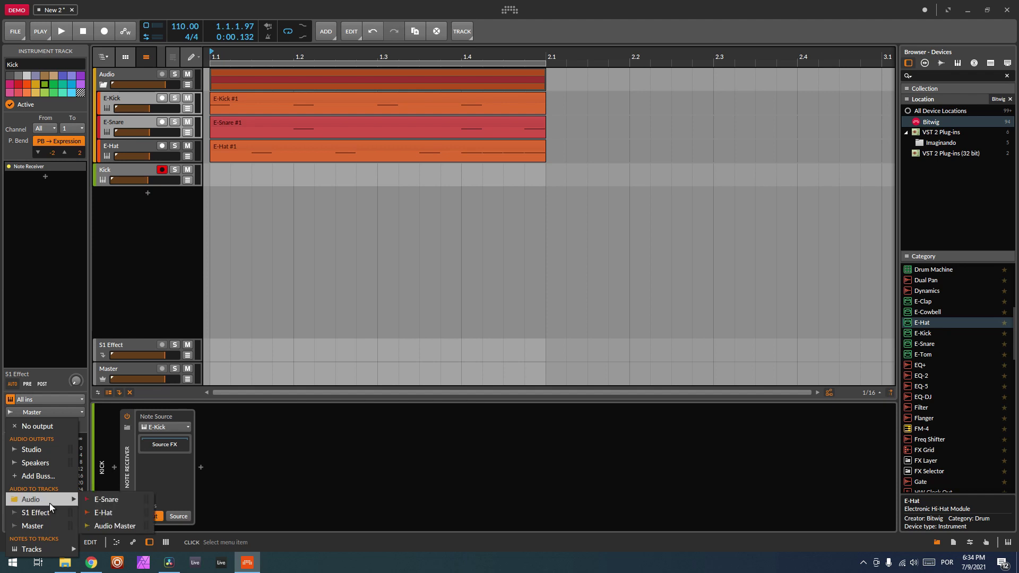
left_click(96, 242)
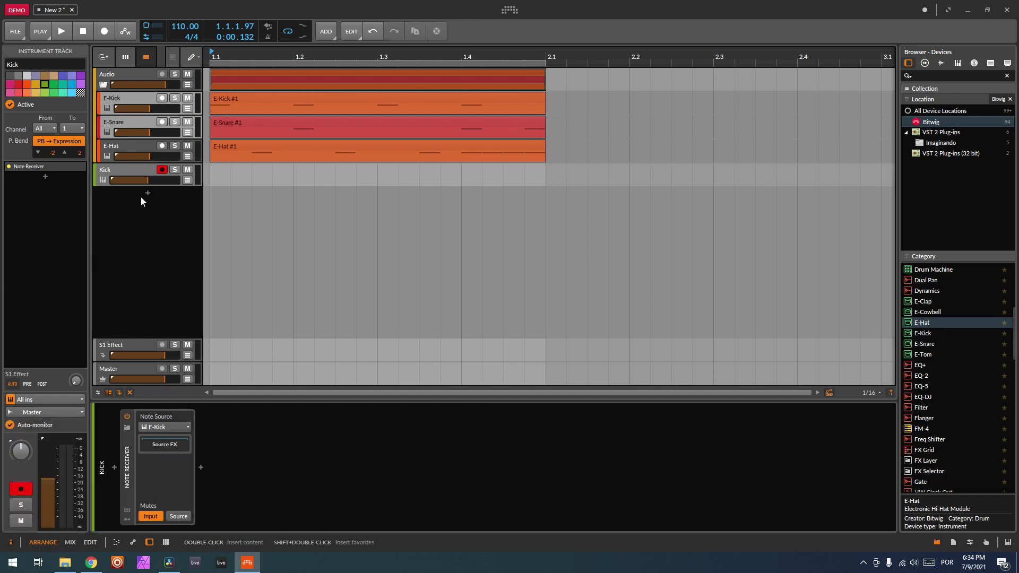
Add another instrument track holding the Imaginando VS plug-in
left_click(146, 194)
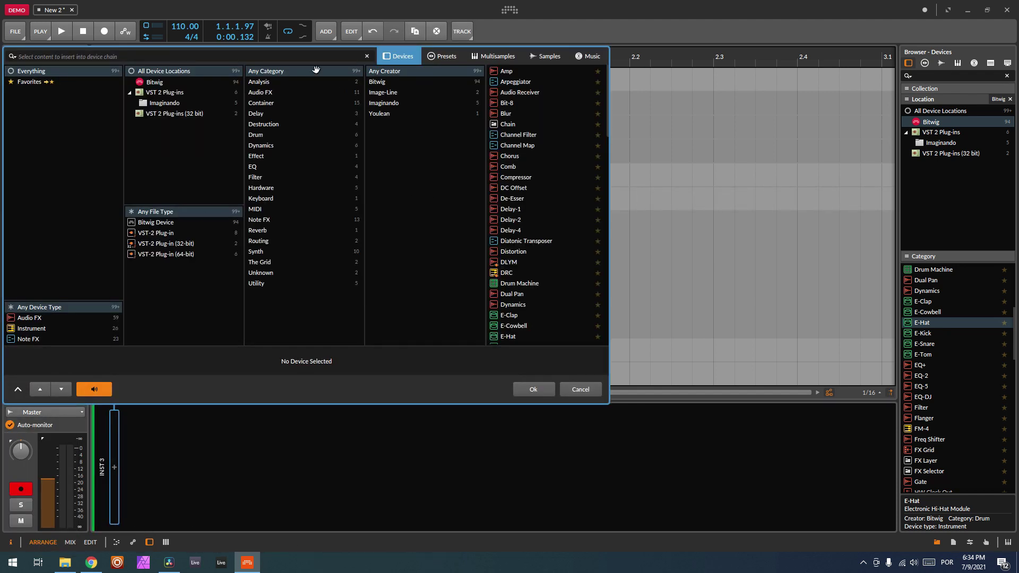
left_click(387, 106)
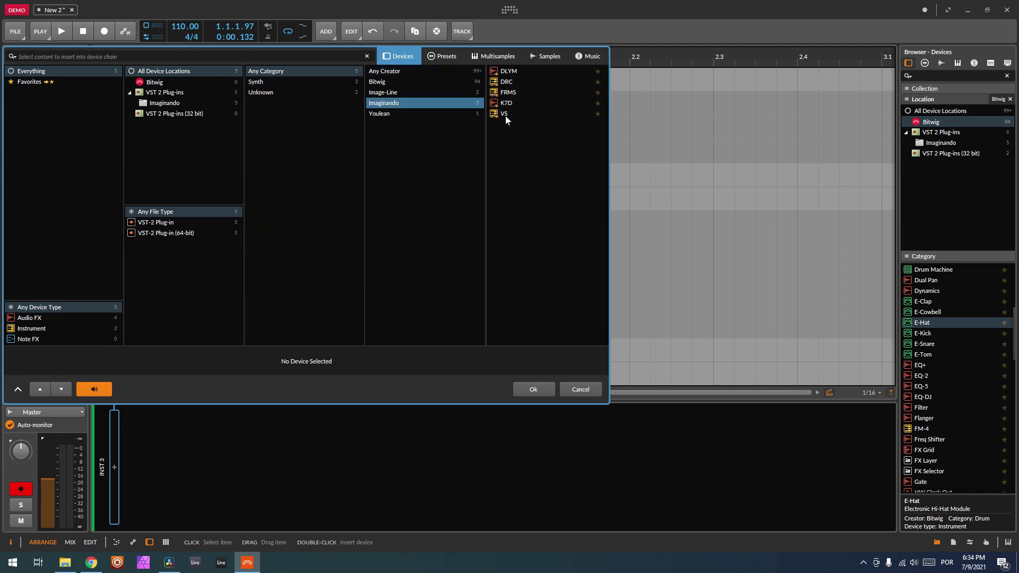
double_click(506, 115)
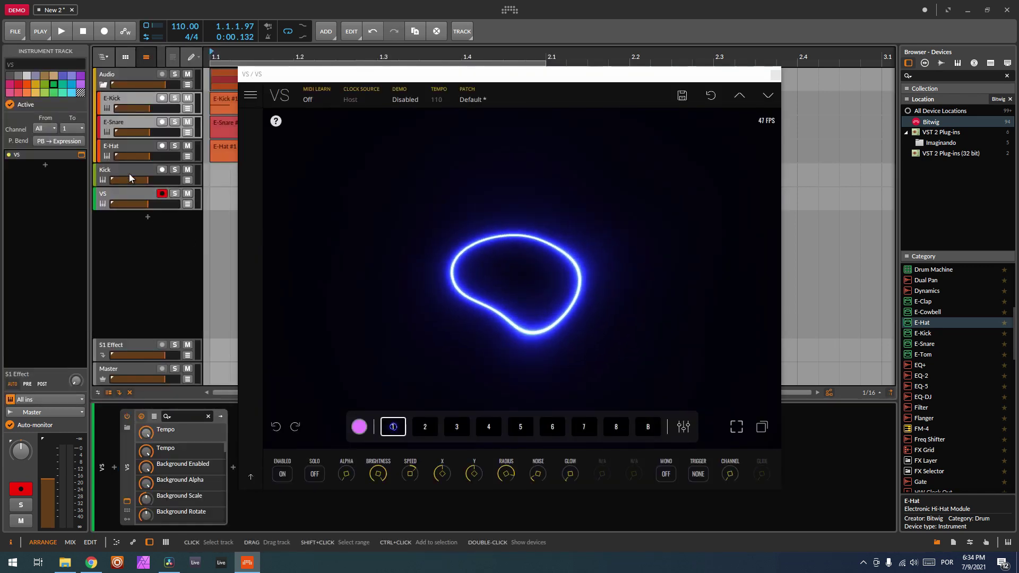
Route the Kick track's output to VS, set VS layer 1 trigger to MIDI, and play
left_click(132, 167)
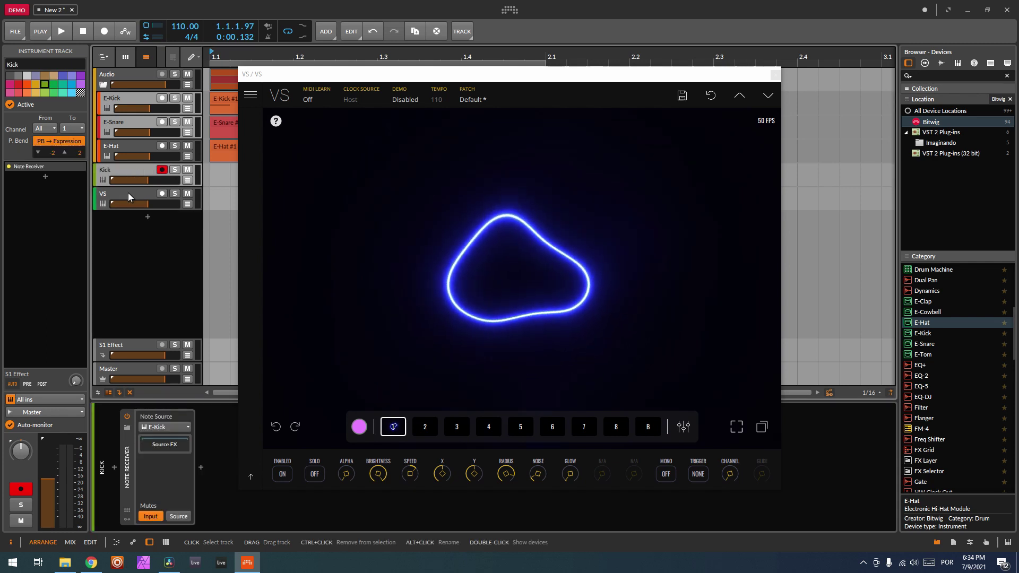
left_click(61, 409)
mouse_move(68, 392)
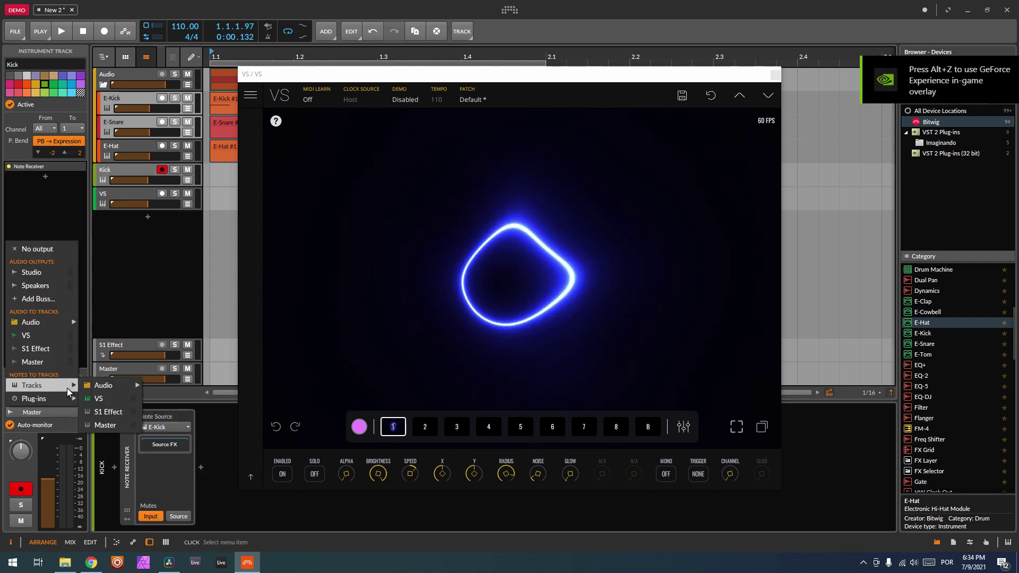
mouse_move(114, 386)
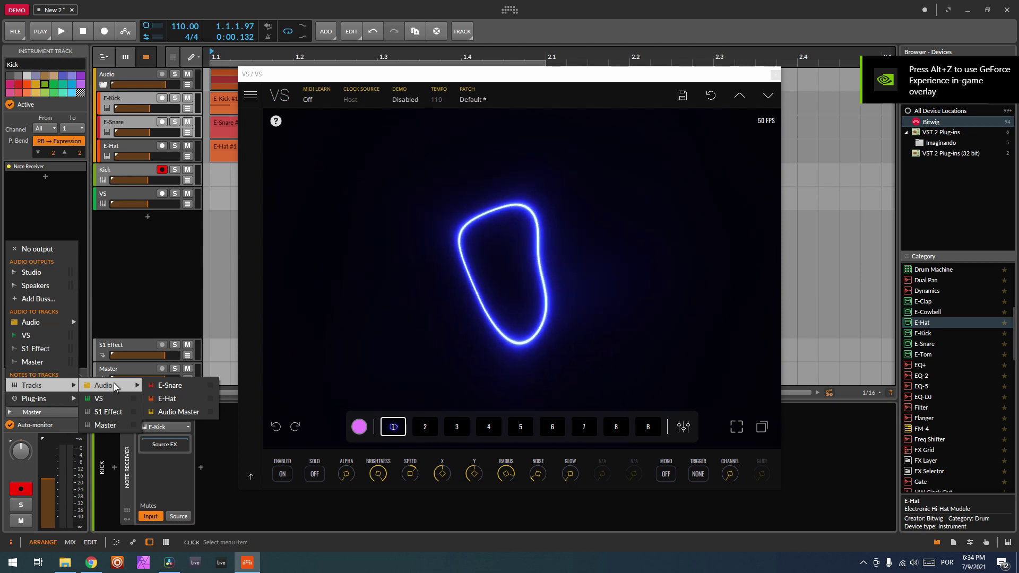
left_click(122, 397)
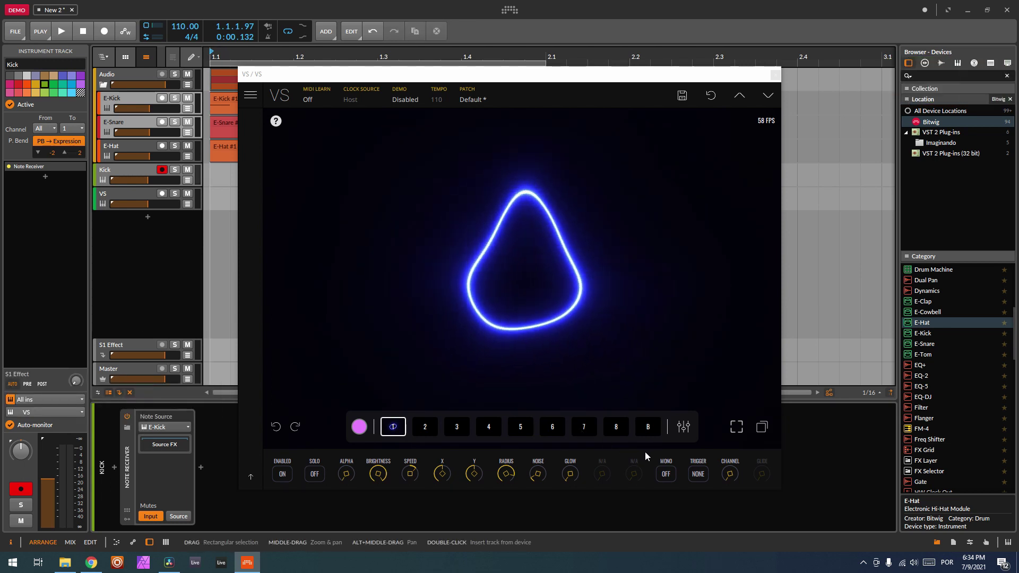
left_click(697, 474)
key("space")
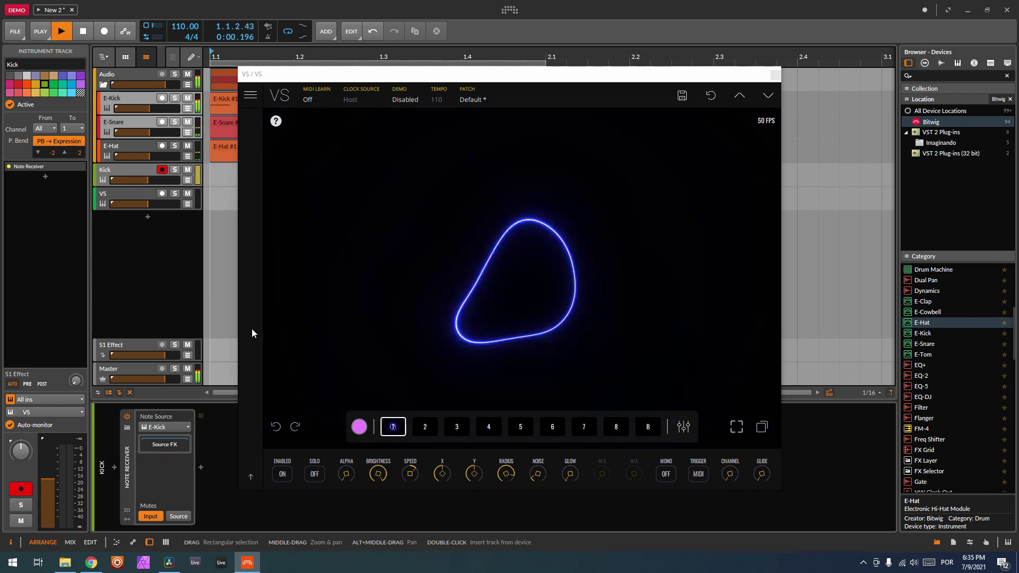
Stop playback, add an instrument track with a Note Receiver, and place it above VS
key("space")
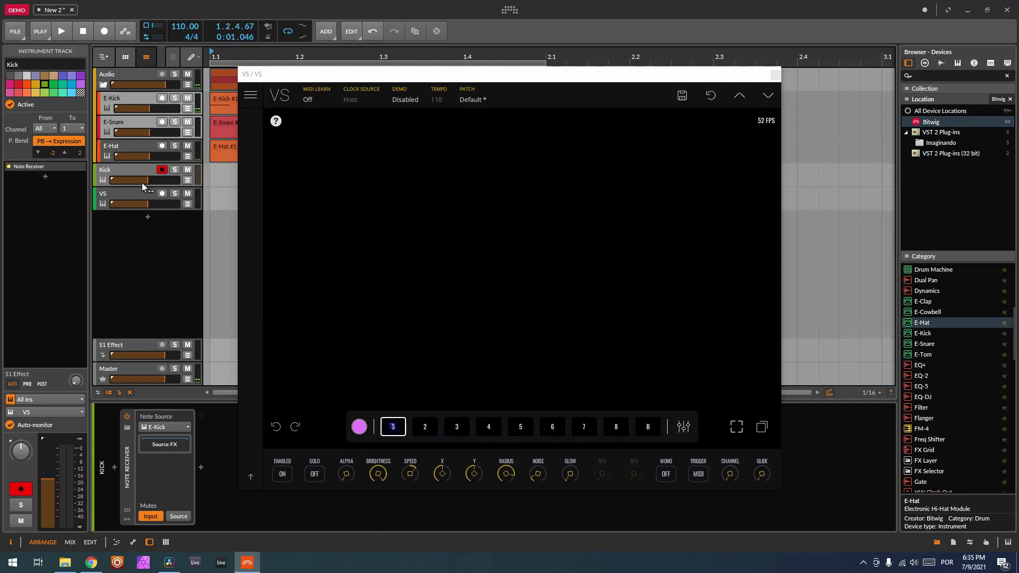
left_click(148, 217)
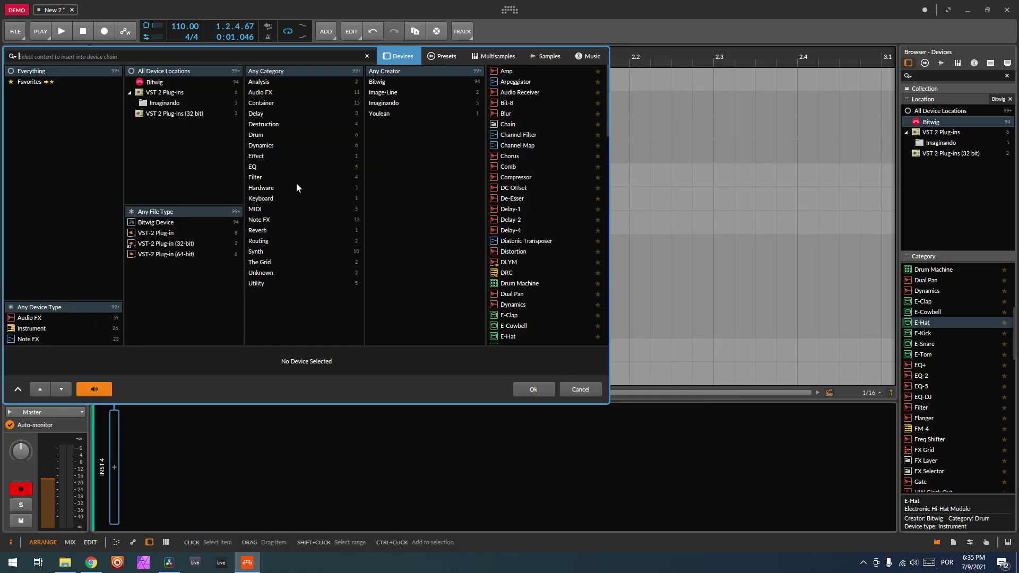
left_click(262, 241)
left_click(521, 82)
double_click(521, 82)
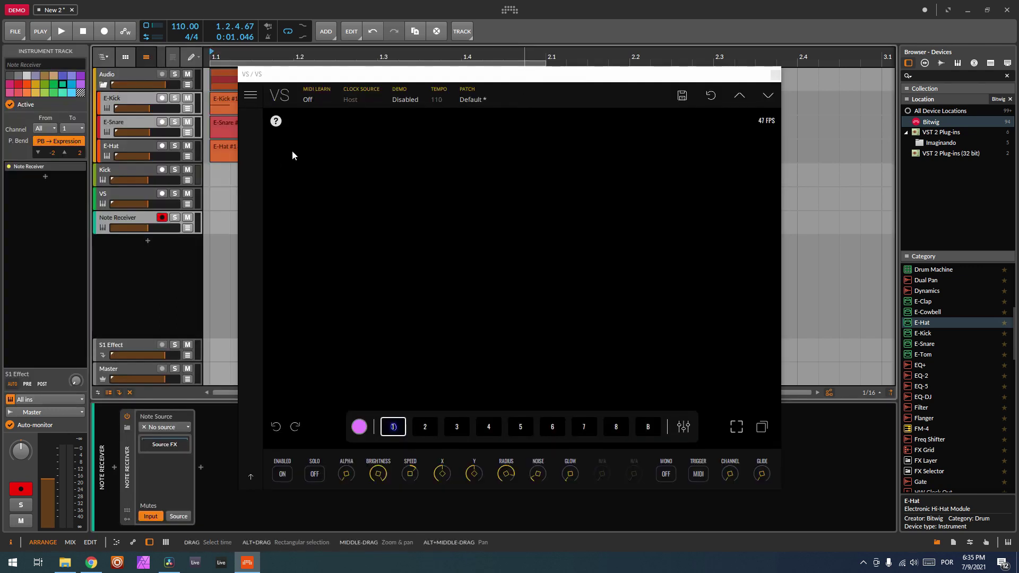
left_click_drag(146, 193, 146, 193)
Rename the new track Snare and set its note source to E-Snare
right_click(115, 192)
left_click(159, 313)
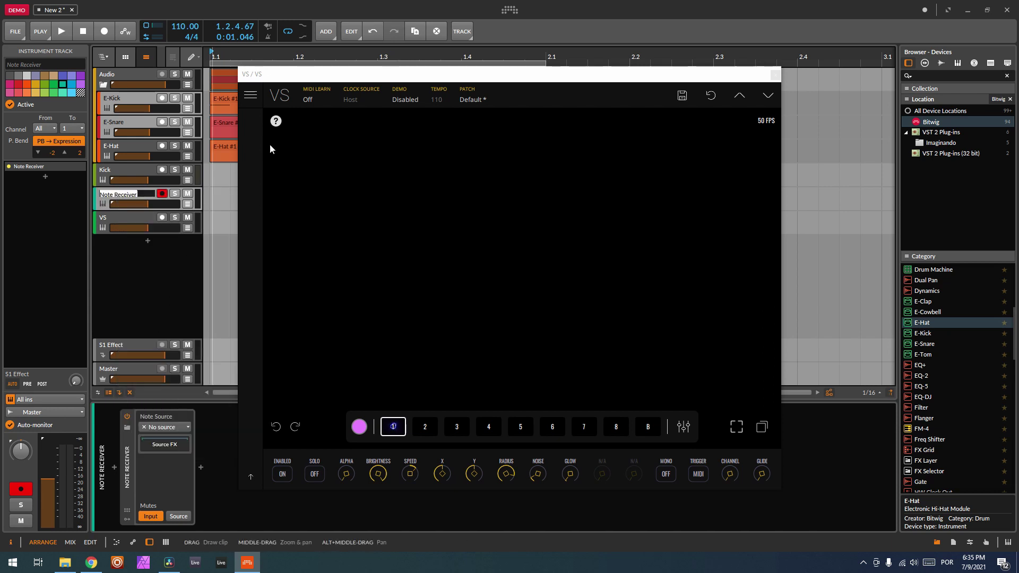
type("Snare")
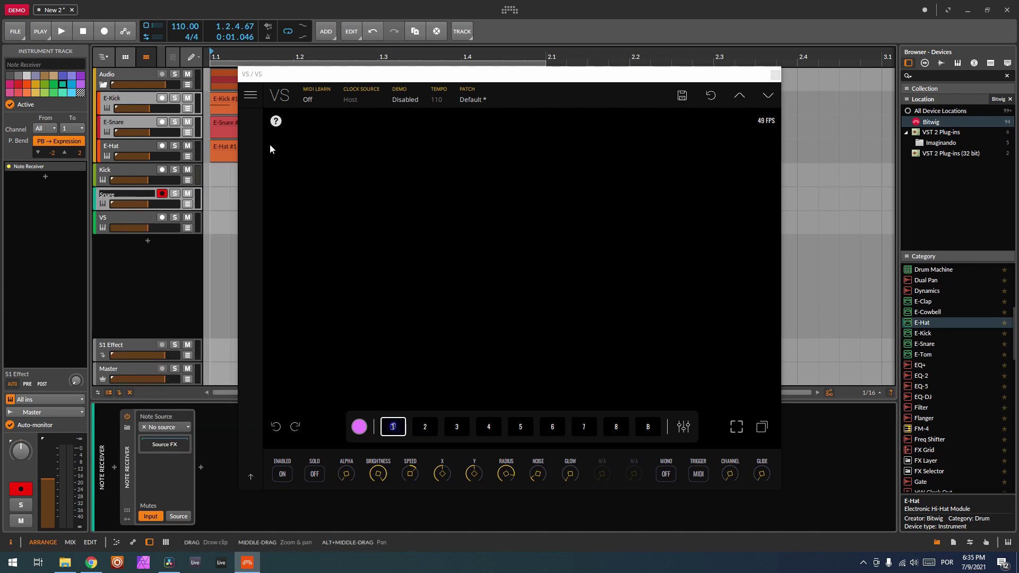
key("Return")
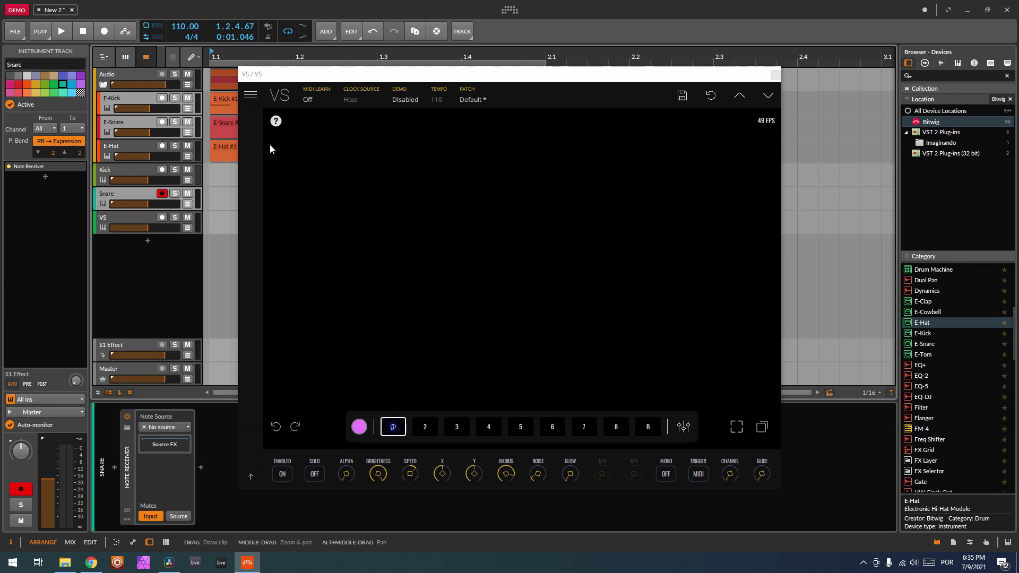
left_click(168, 427)
mouse_move(185, 480)
mouse_move(246, 476)
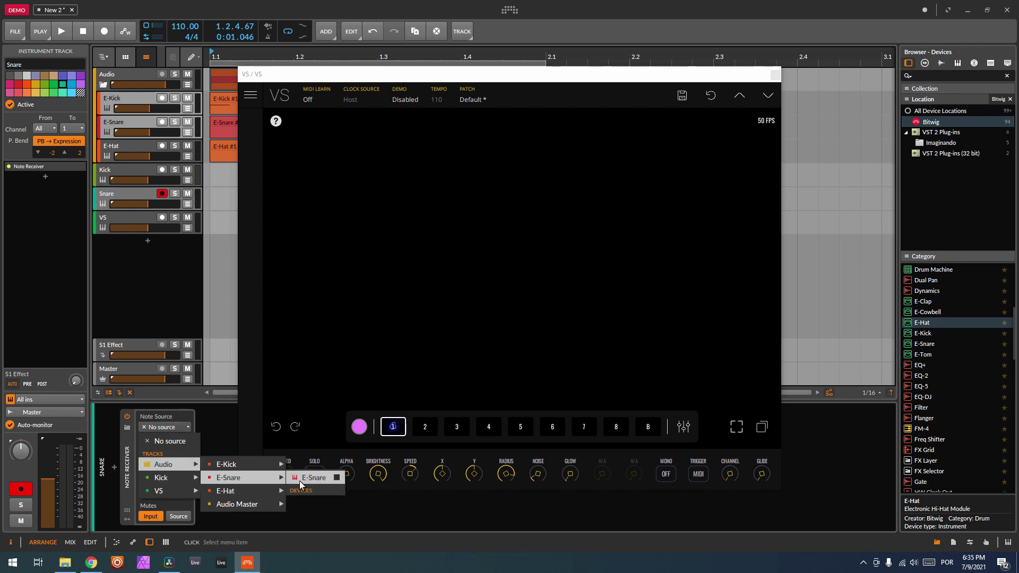
left_click(303, 482)
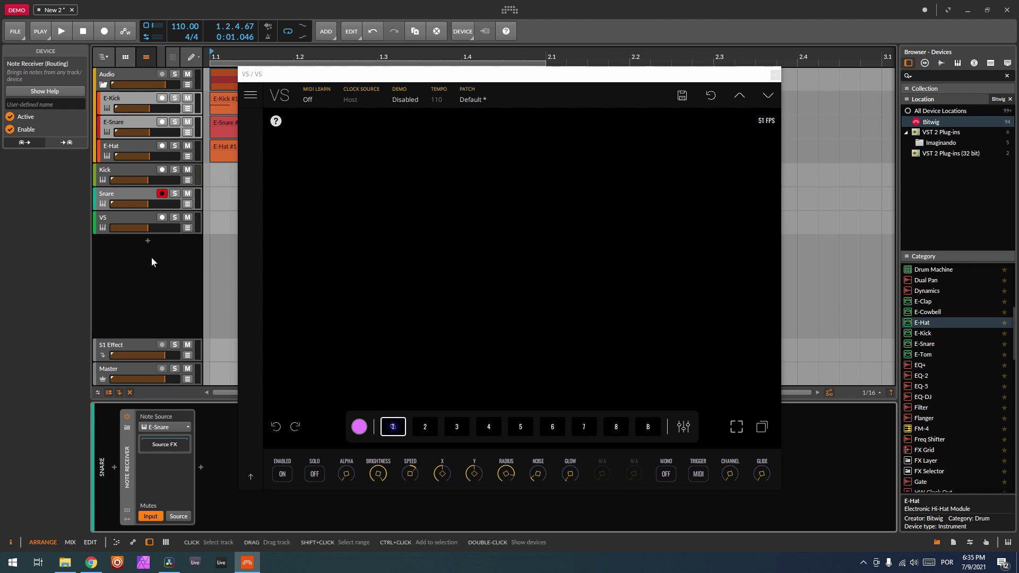
Route the Snare track's output to VS
left_click(133, 194)
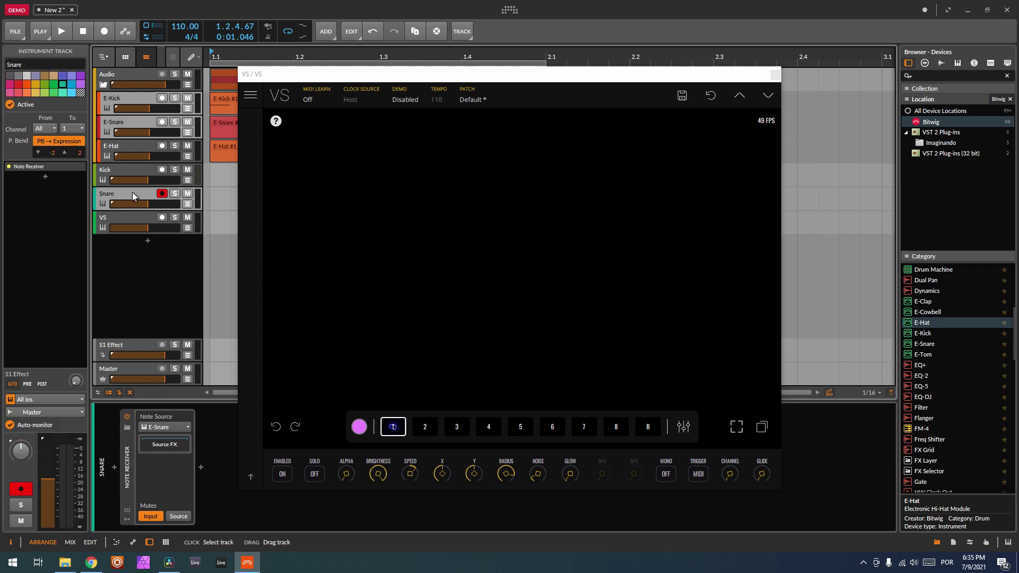
left_click(68, 413)
mouse_move(70, 387)
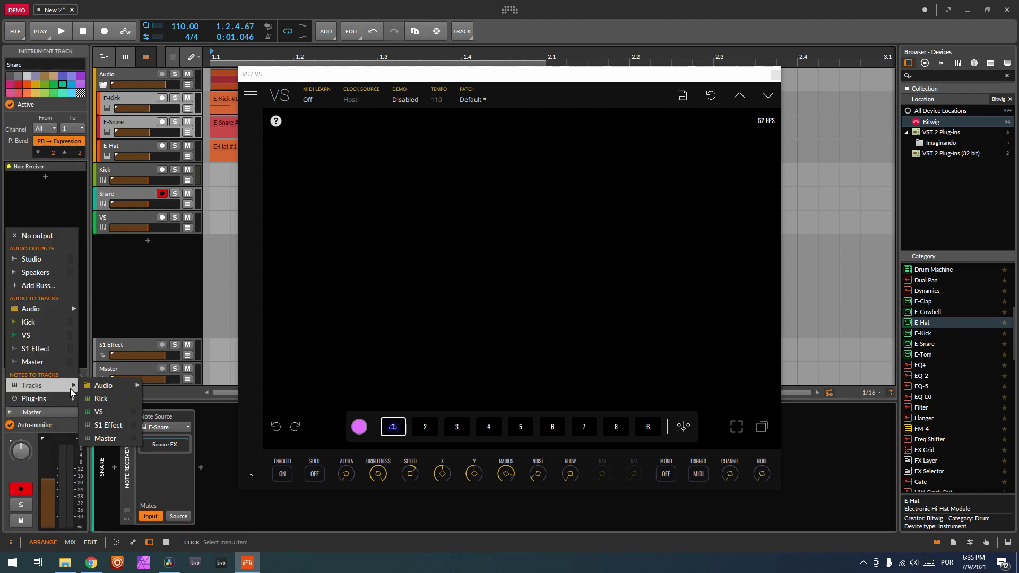
left_click(109, 425)
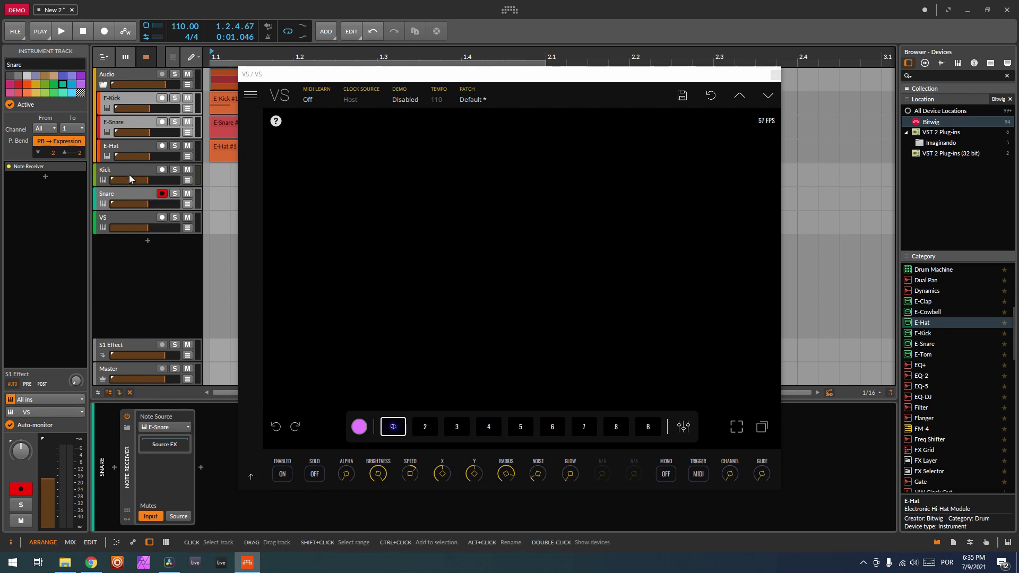
Add a Channel Map after the Snare Note Receiver remapping channel 1 to 2, then play
left_click(201, 467)
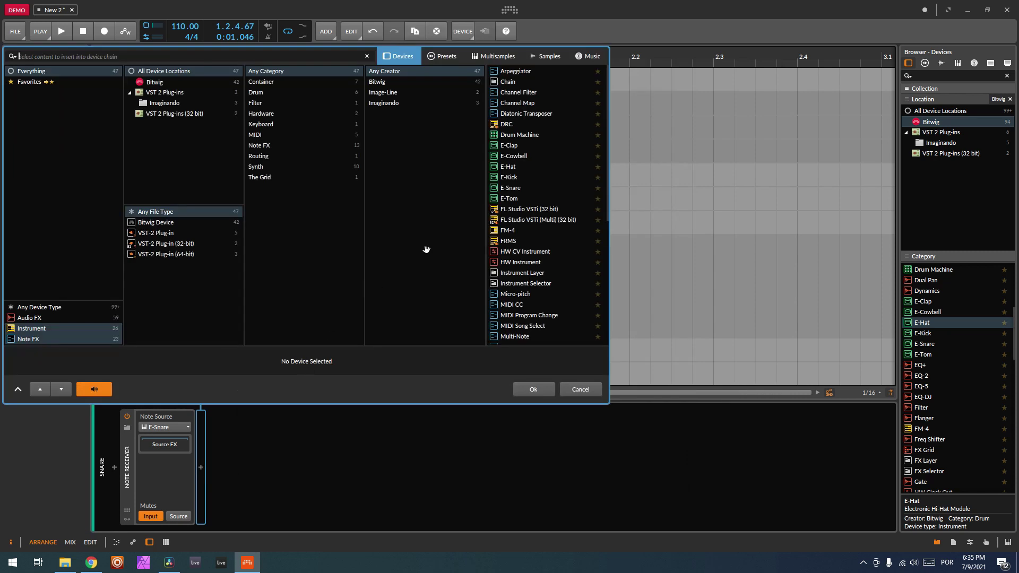
left_click(522, 104)
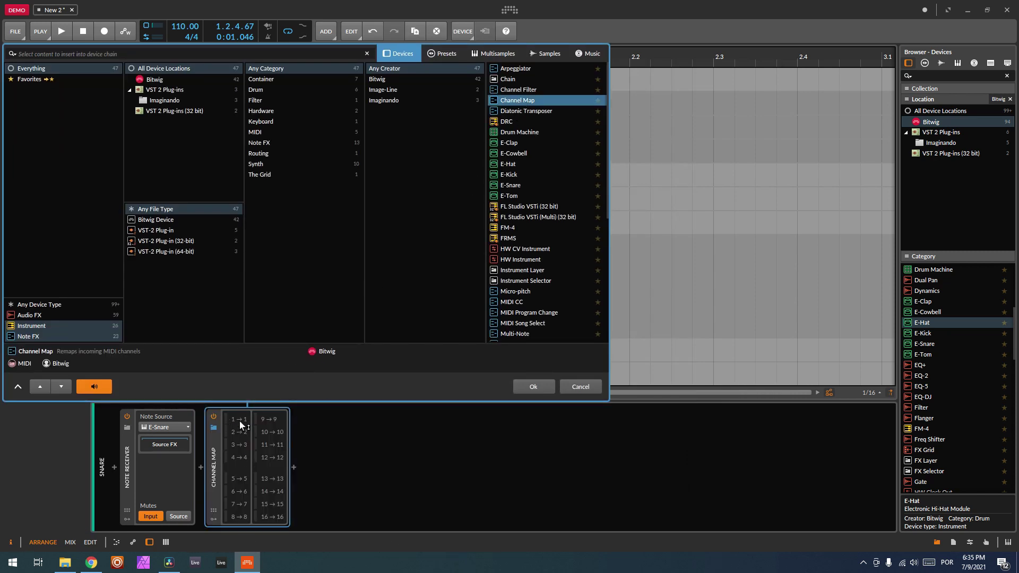
left_click_drag(243, 418, 243, 418)
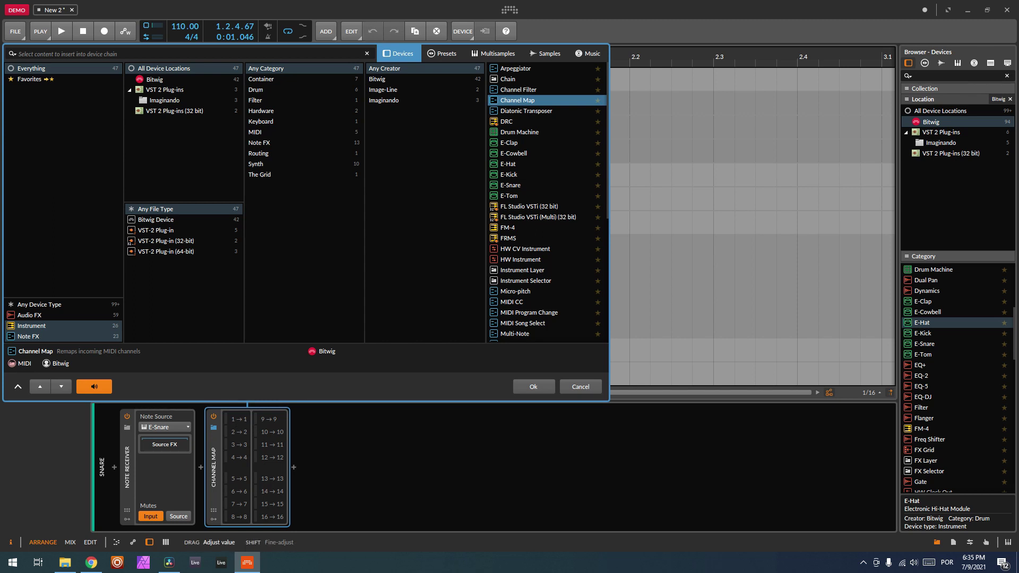
left_click(541, 383)
key("space")
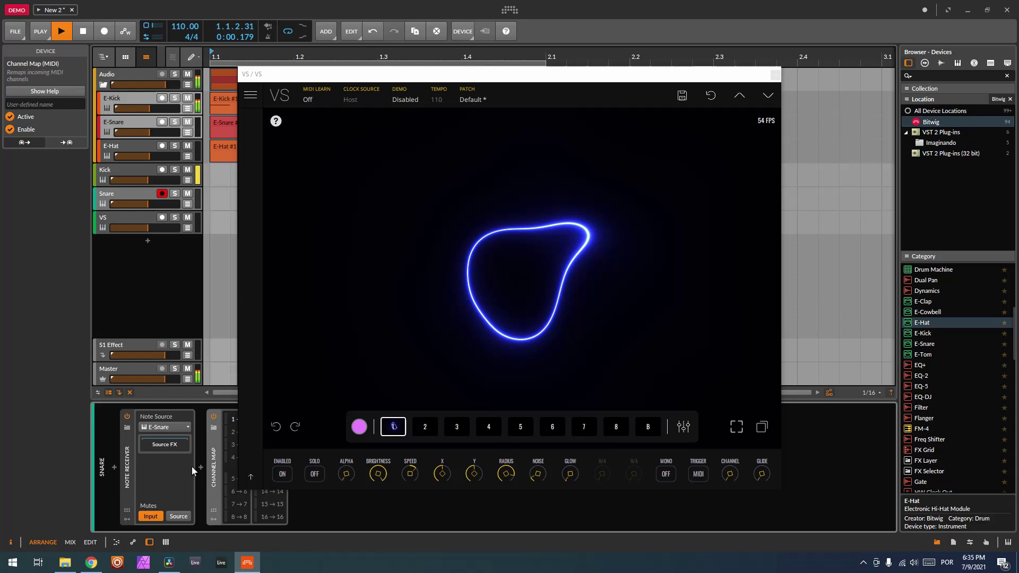
Switch to VS layer 2, enable it, and colour it blue
left_click(138, 201)
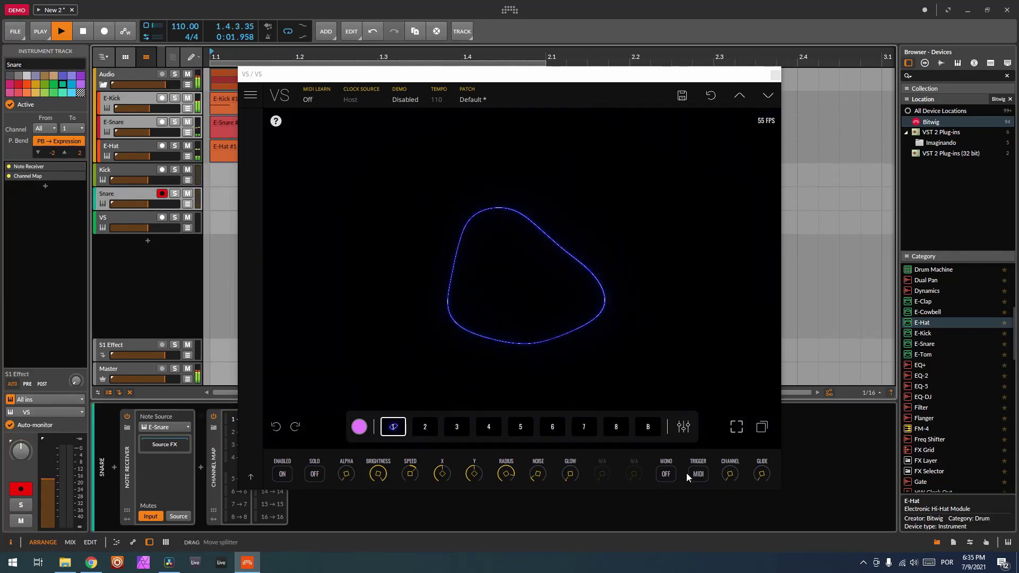
mouse_move(729, 478)
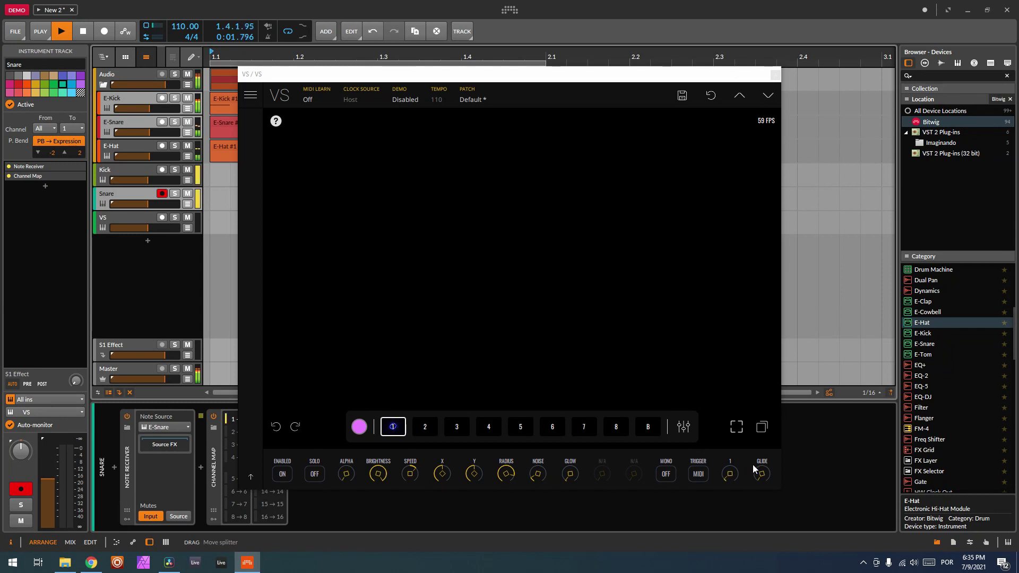
left_click(424, 427)
left_click(281, 474)
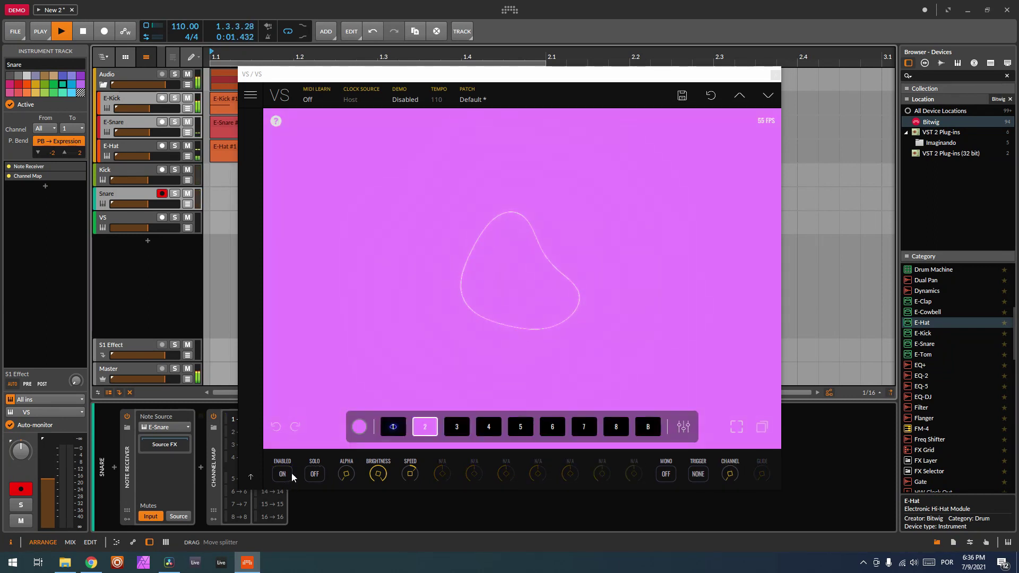
left_click(359, 427)
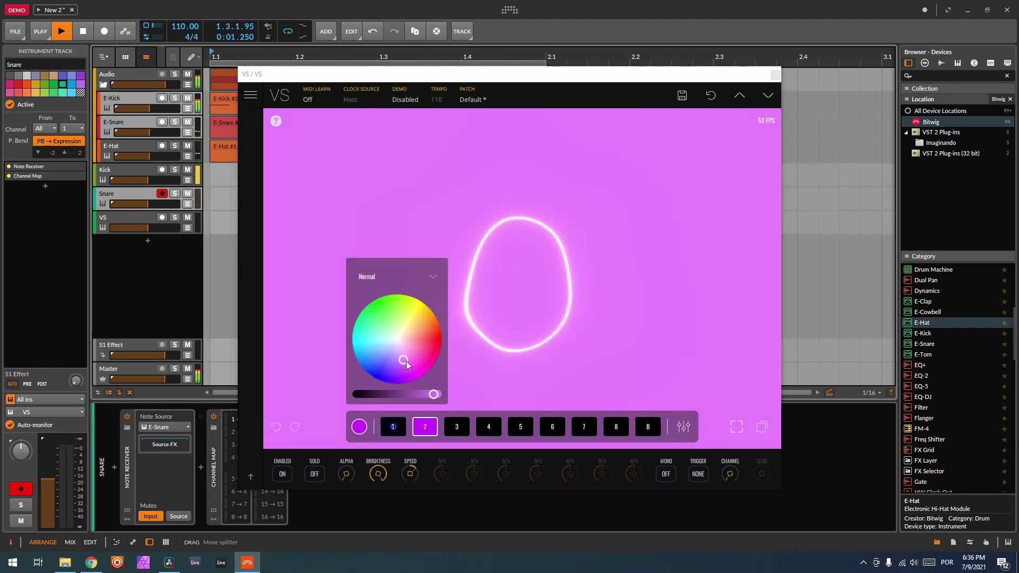
left_click_drag(403, 362, 373, 367)
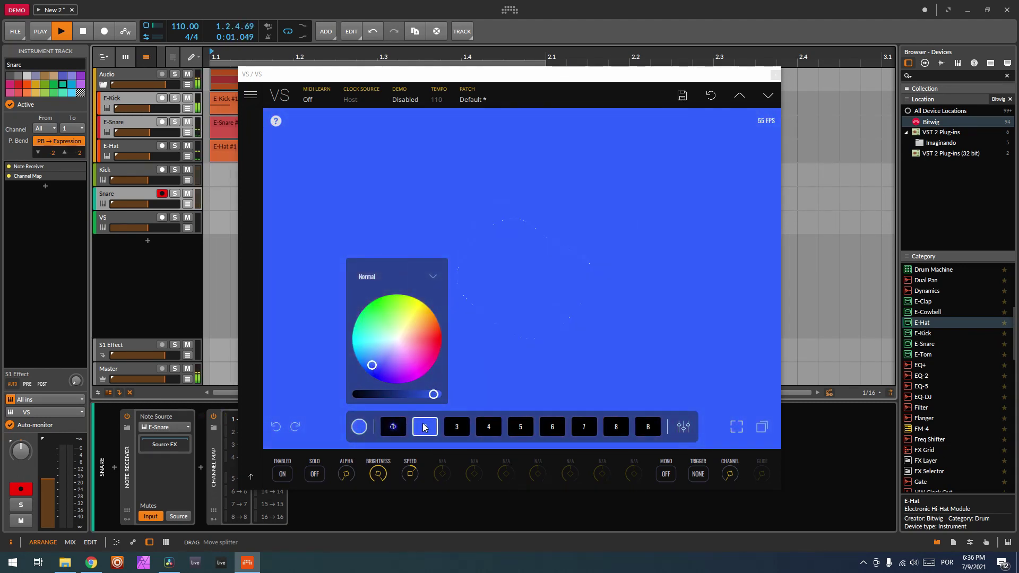
Give layer 2 the Simple Shapes material and a MIDI trigger, then close the colour picker
left_click(393, 426)
left_click(691, 400)
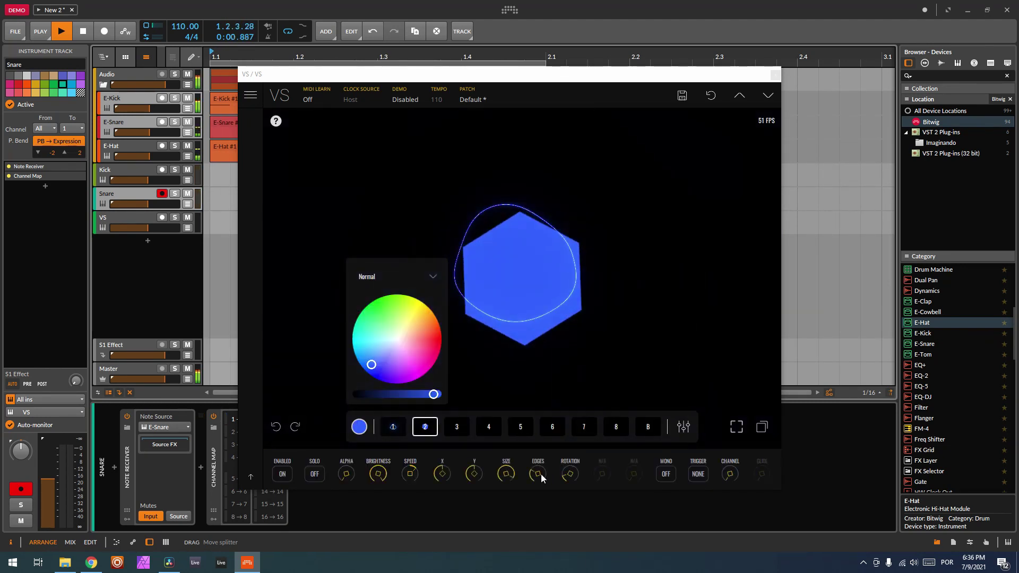
left_click(697, 475)
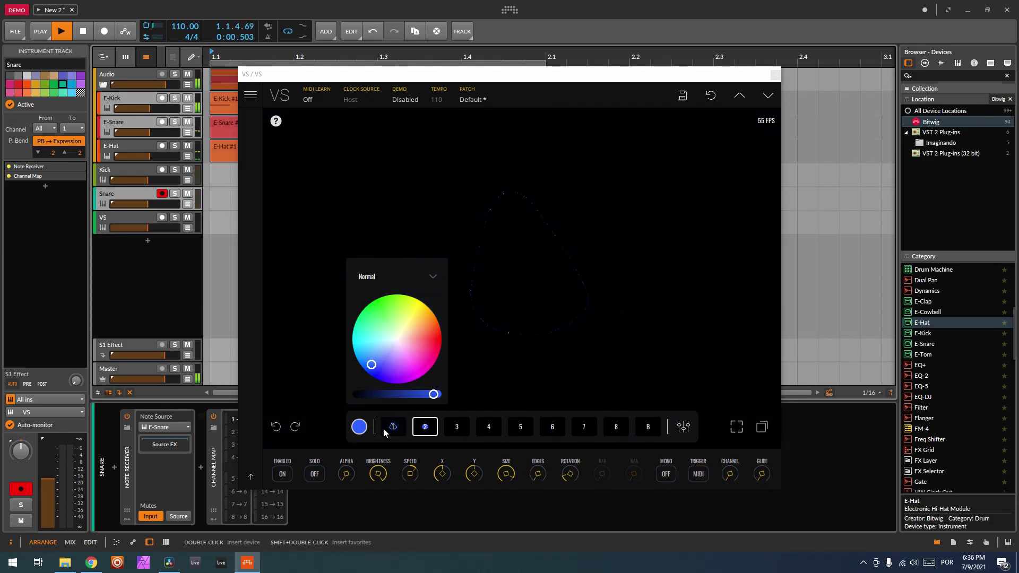
left_click(359, 426)
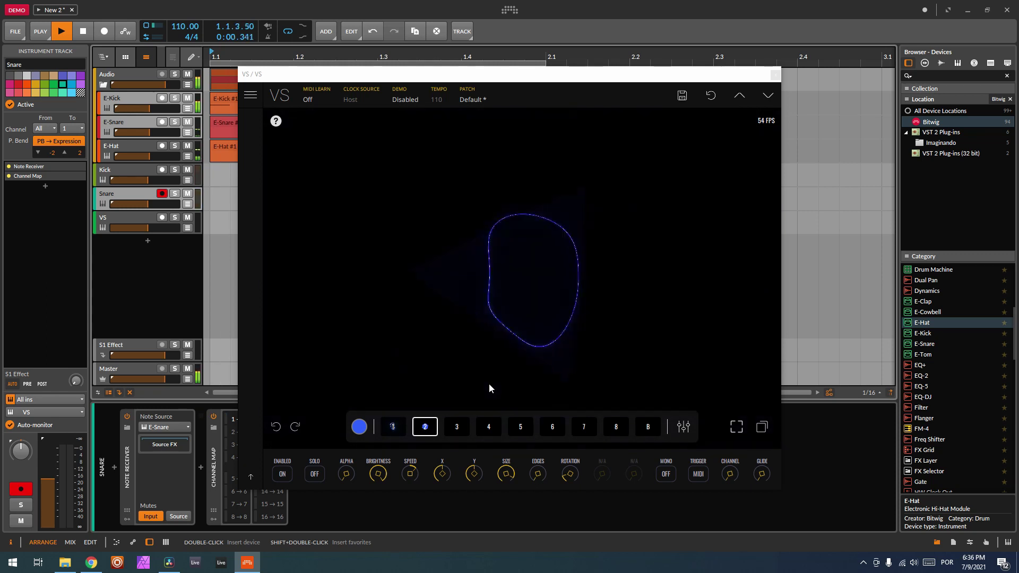
Add an instrument track with a Note Receiver, name it Hihats, and move it above VS
left_click(148, 241)
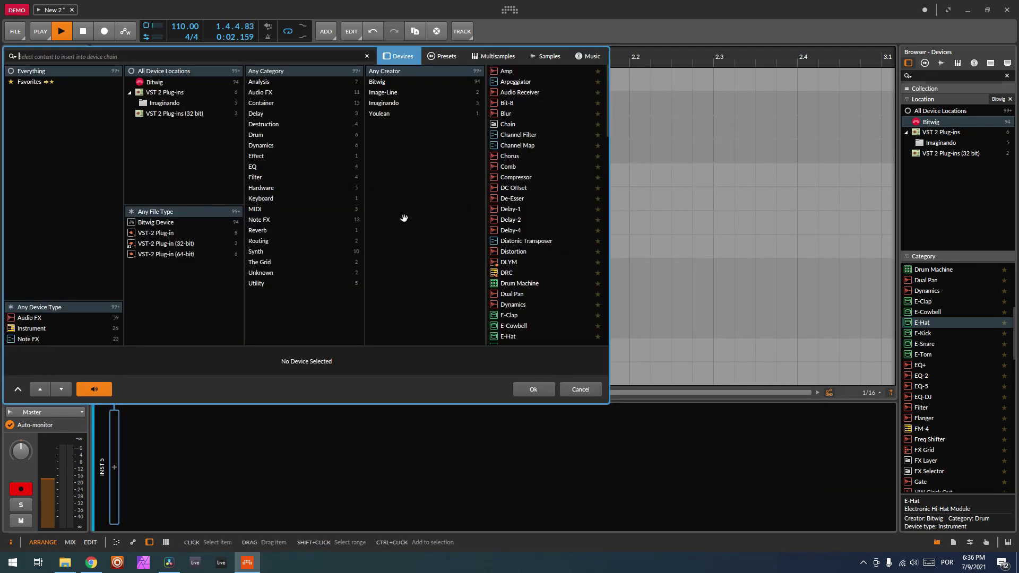
left_click(268, 241)
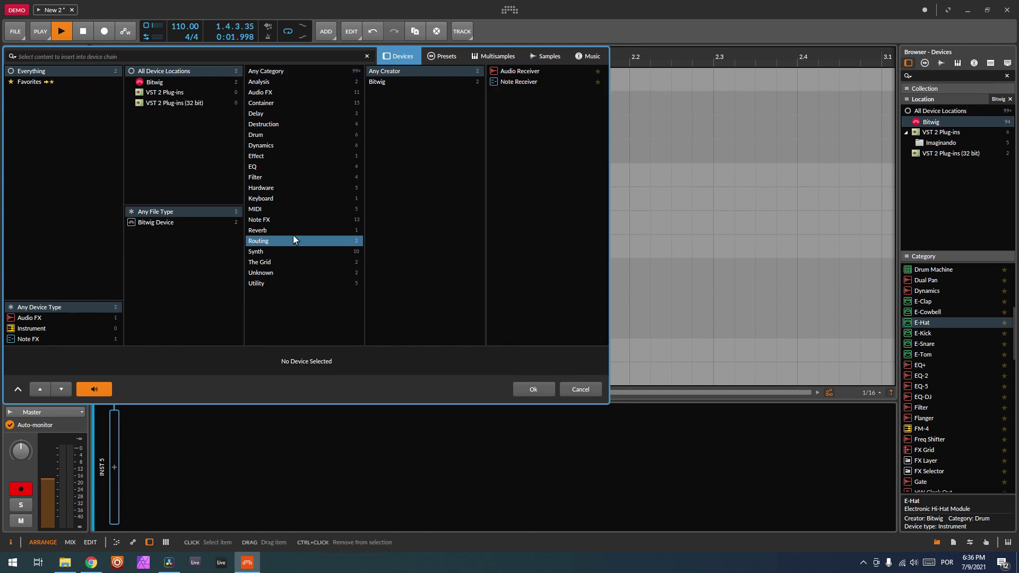
left_click(521, 82)
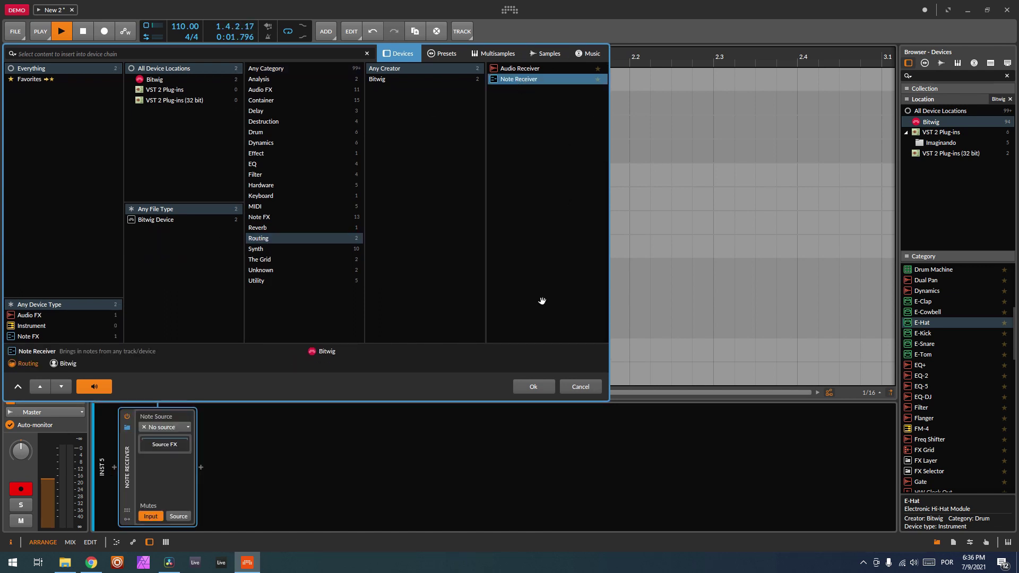
left_click(533, 386)
right_click(116, 242)
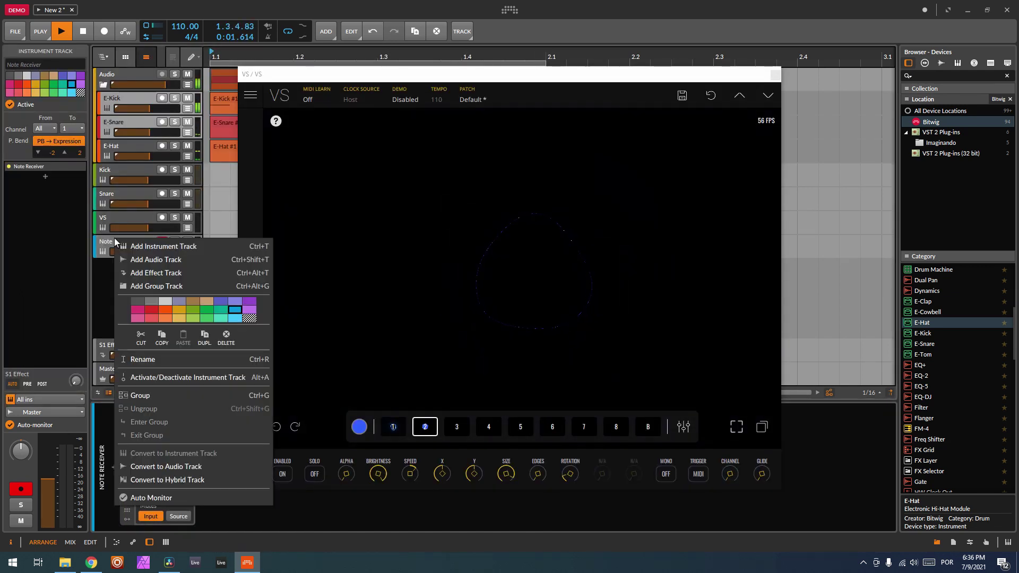
left_click(159, 359)
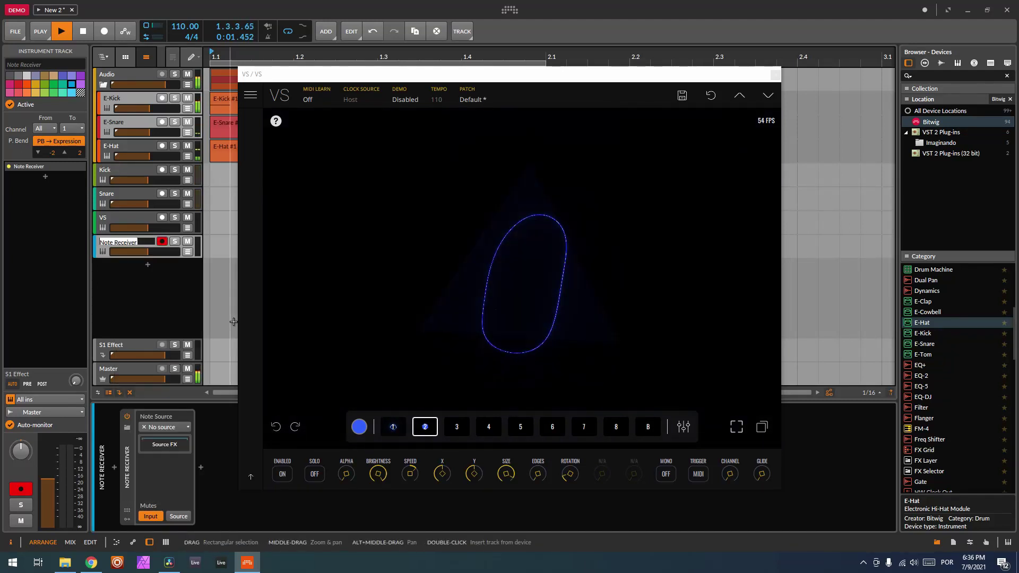
type("Hihats")
key("Return")
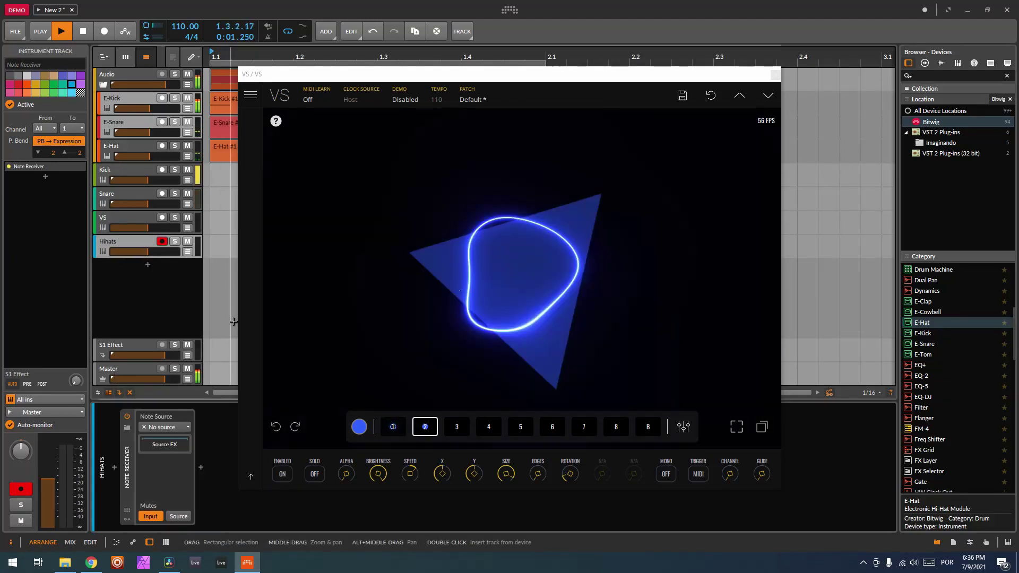
left_click_drag(135, 241, 138, 213)
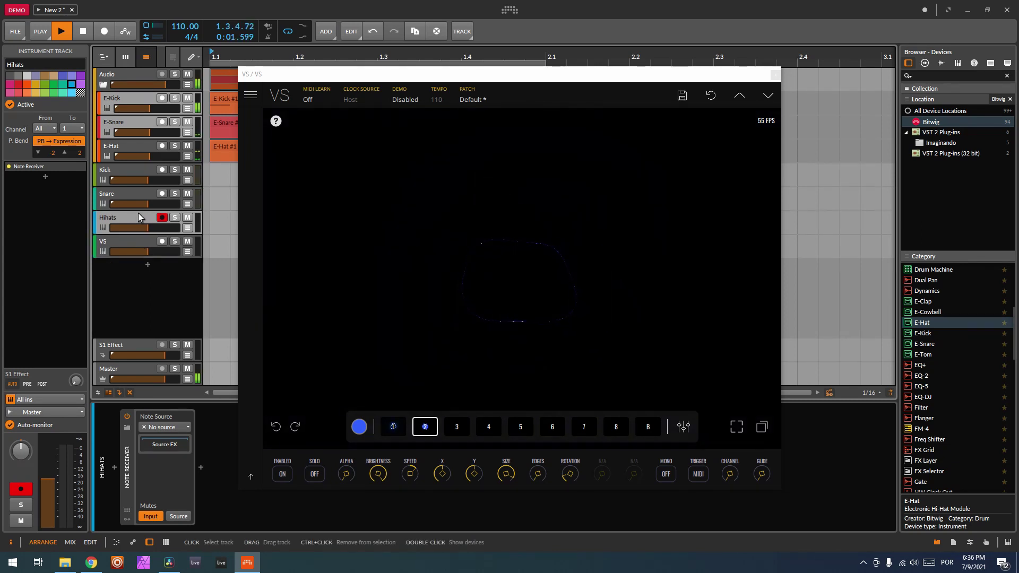
Set the Hihats note source to E-Hat and route its output to VS
left_click(159, 428)
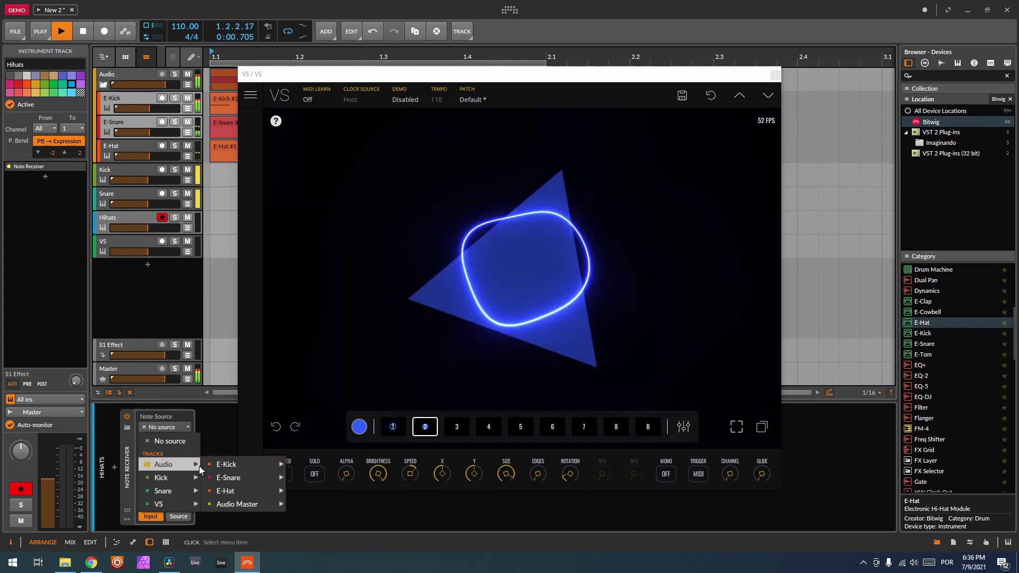
mouse_move(247, 489)
left_click(297, 490)
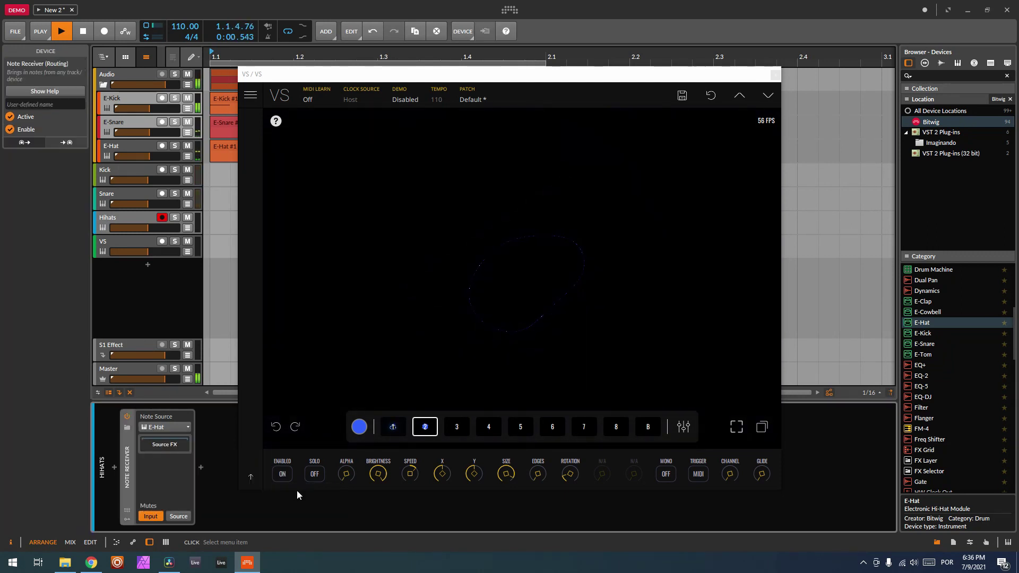
left_click(128, 215)
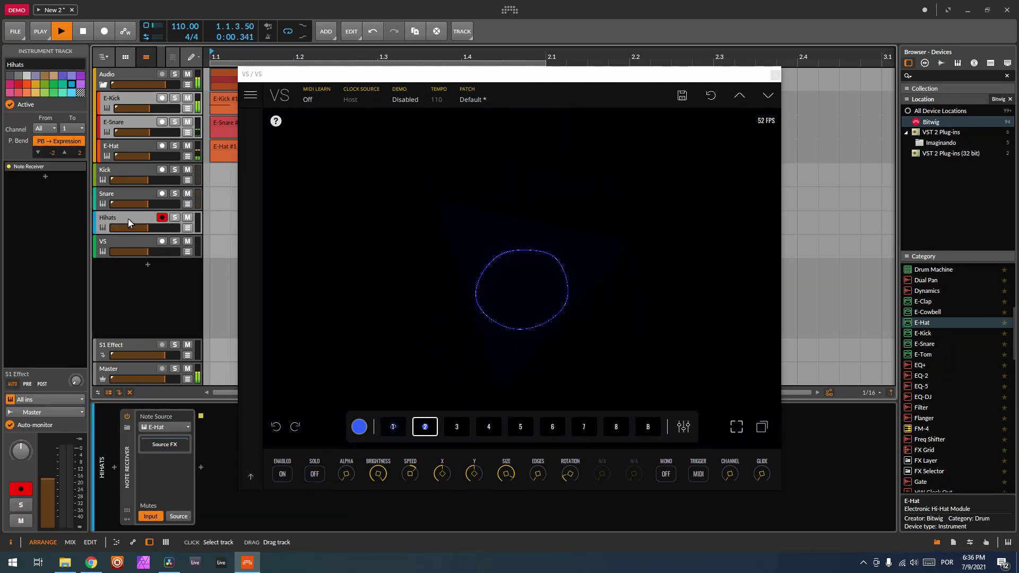
left_click(62, 411)
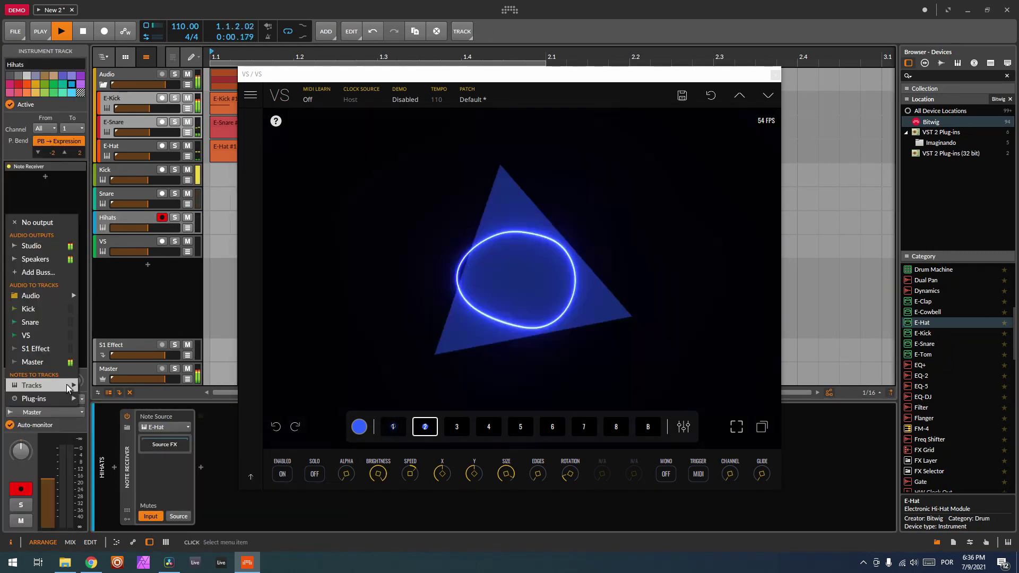
mouse_move(66, 384)
left_click(107, 426)
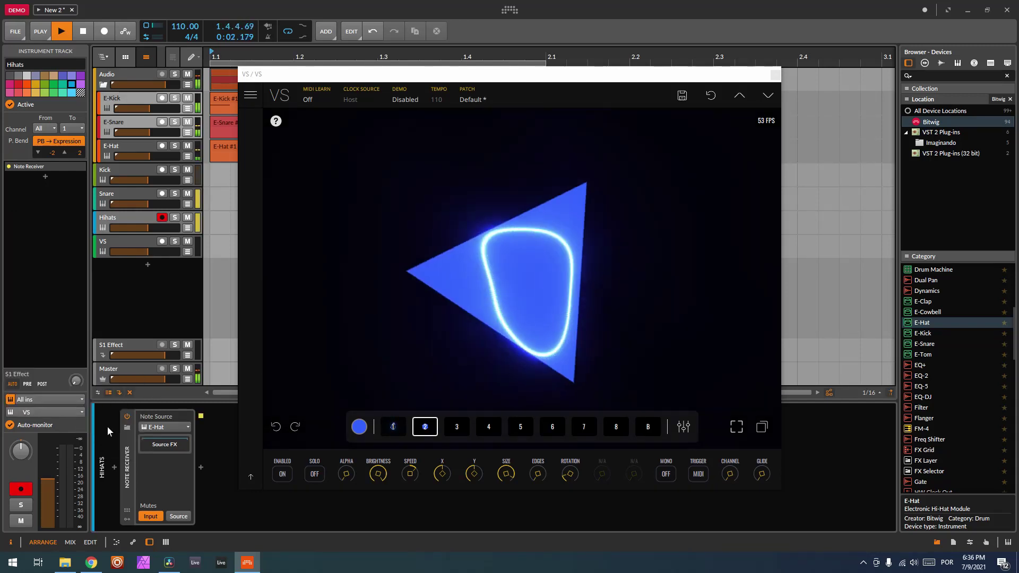
Insert a Channel Map after the Hihats Note Receiver and remap channel 1 to 3
left_click(202, 465)
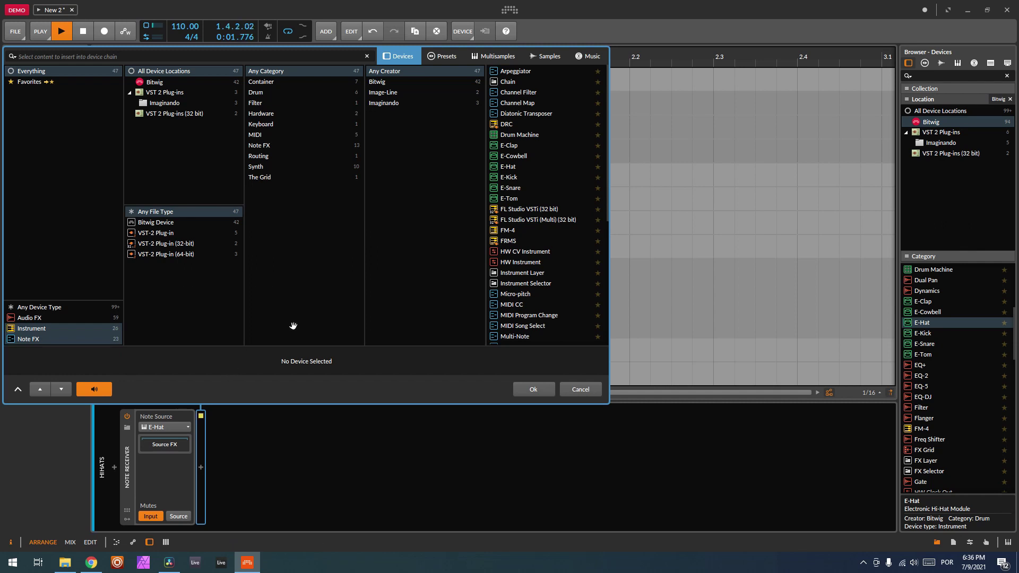
double_click(520, 103)
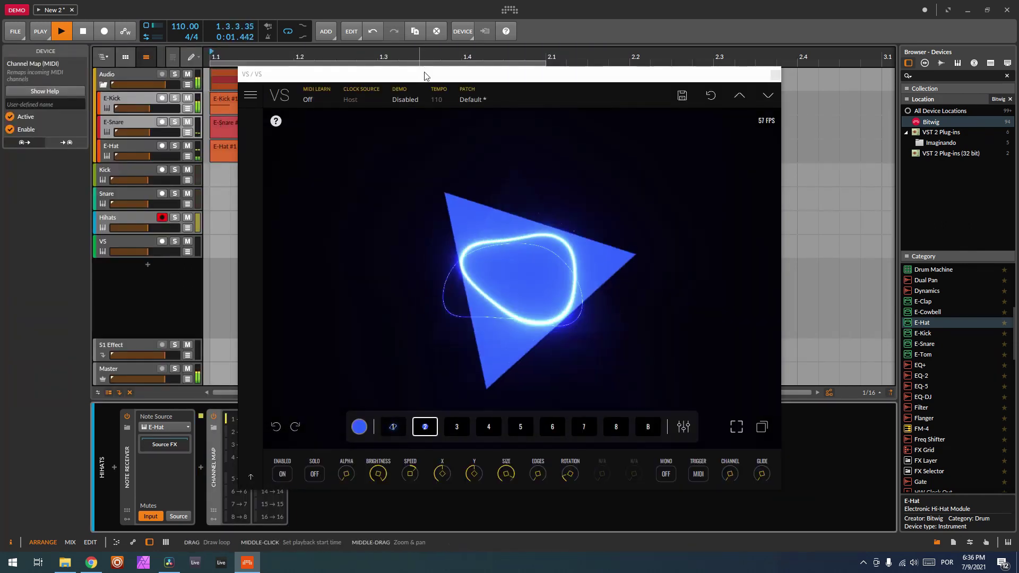
left_click_drag(428, 74, 557, 83)
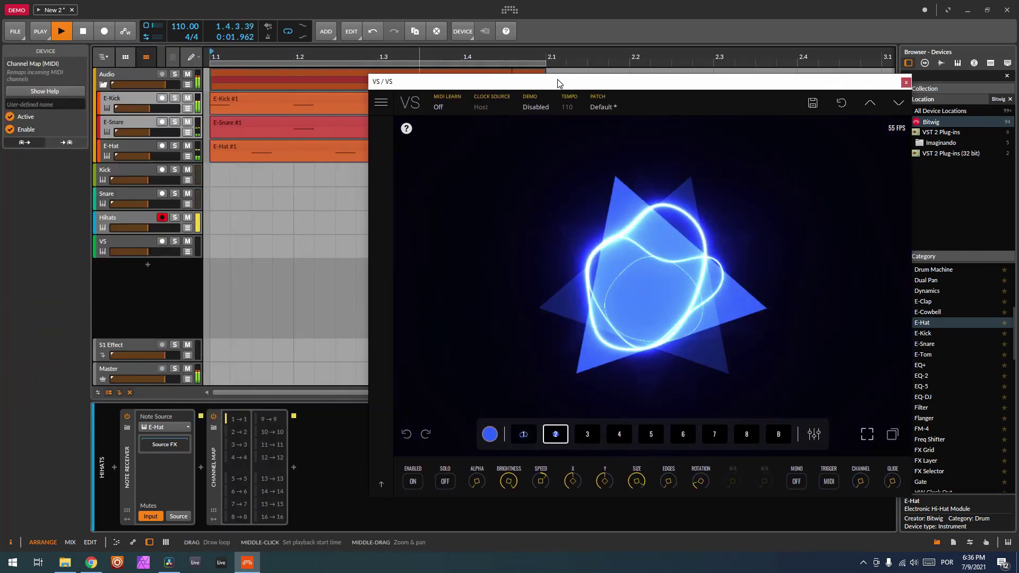
left_click(244, 423)
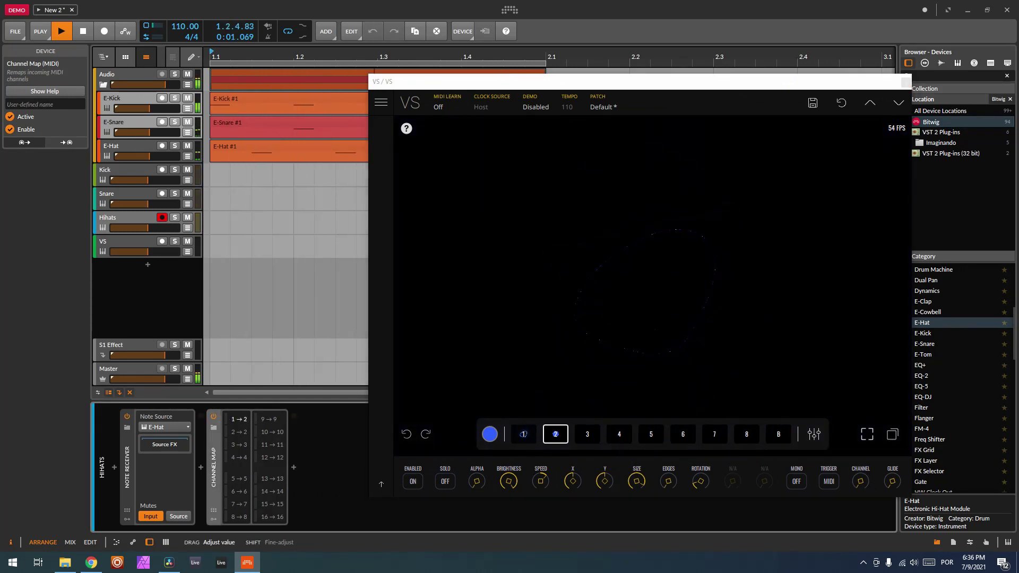
Give VS layer 3 the Eye of Agamotto material and move the VS window up-left
left_click(587, 436)
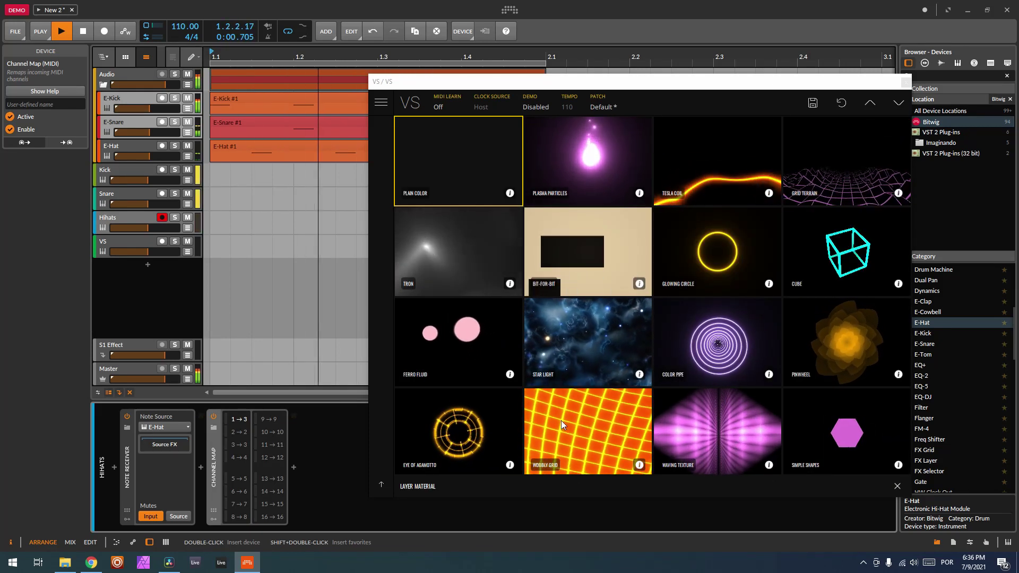
left_click(485, 422)
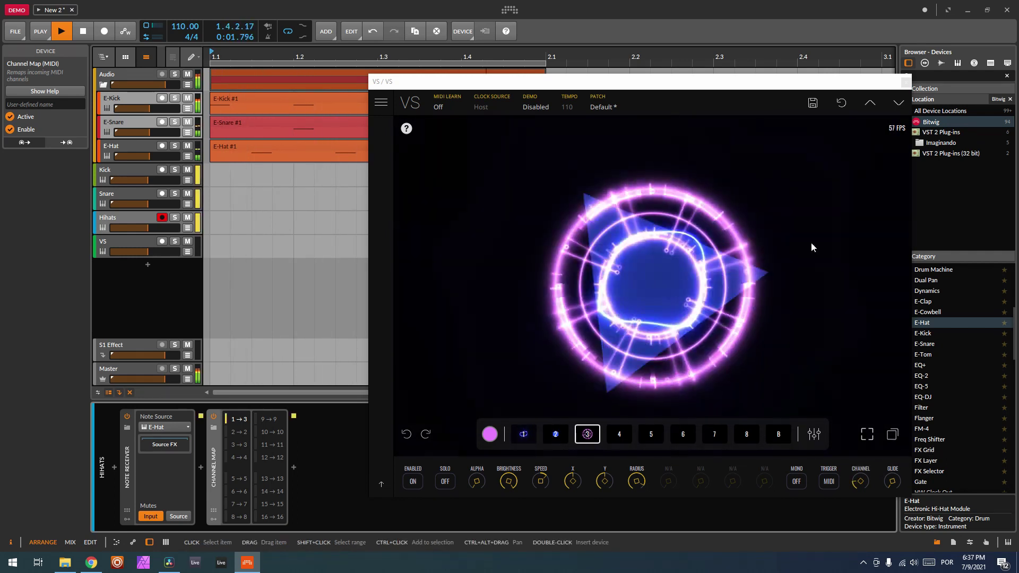
left_click_drag(691, 88, 634, 67)
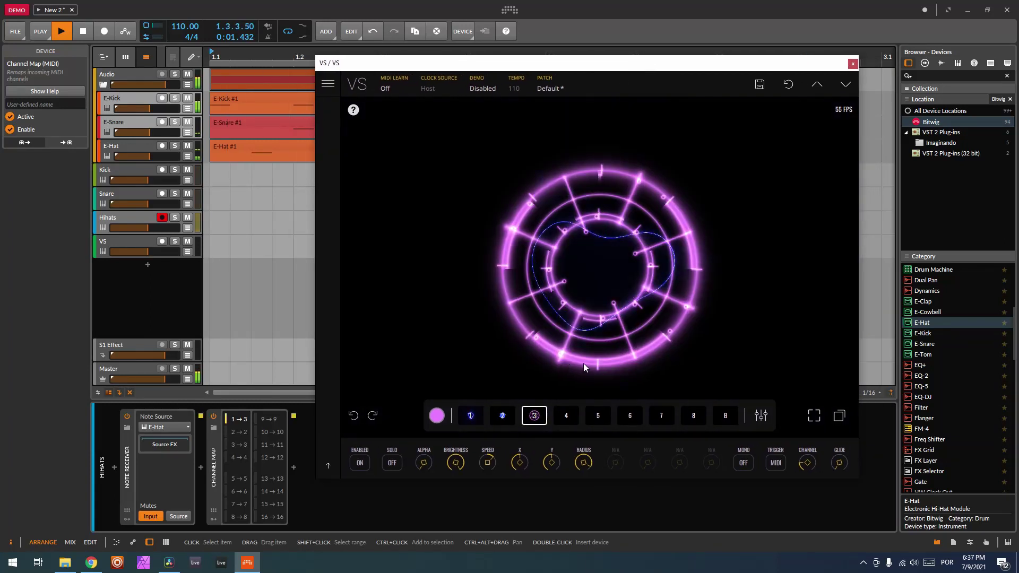
Group the Kick, Snare and Hihats tracks into a single group track
left_click(131, 215)
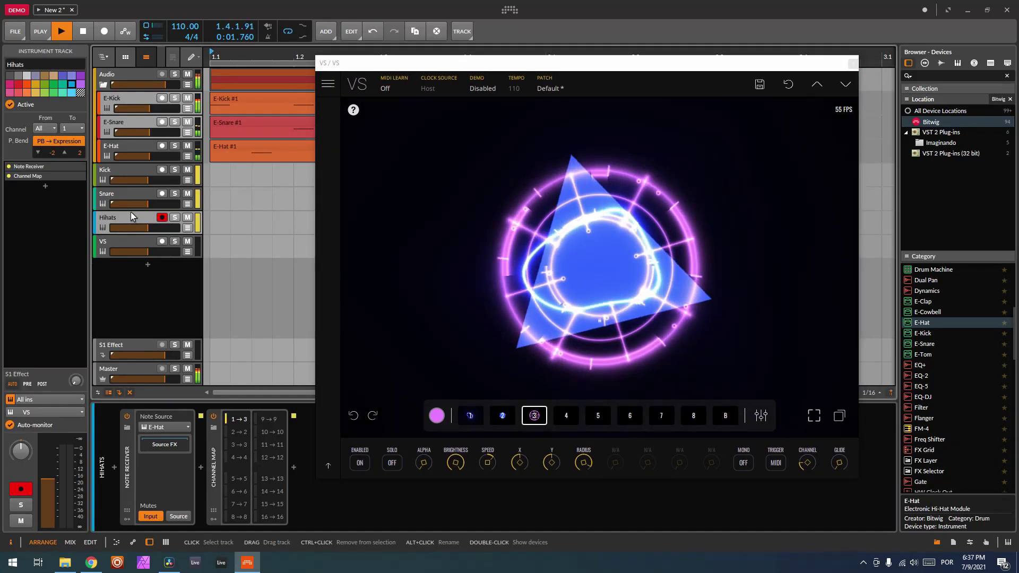
left_click(131, 167)
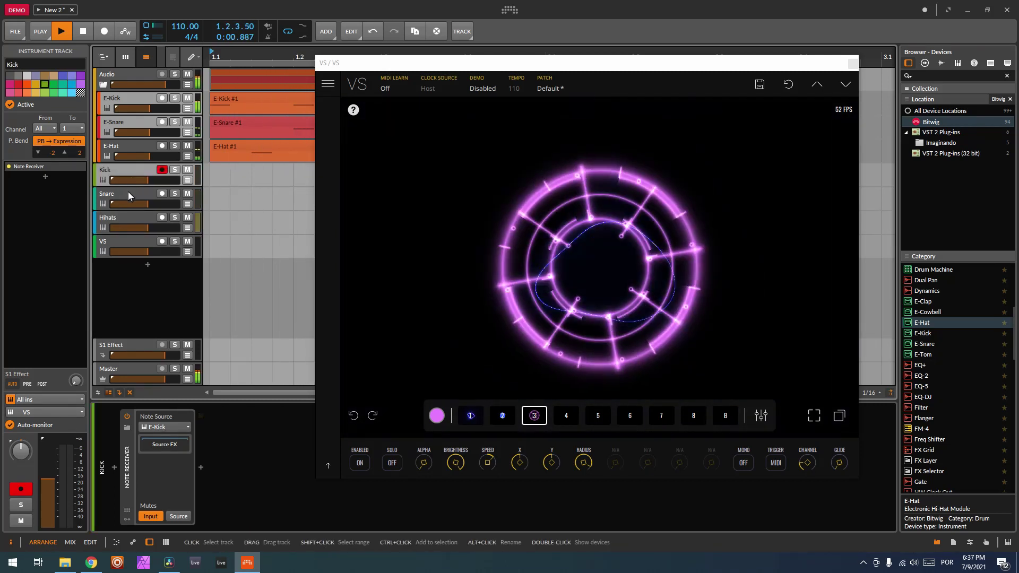
left_click(128, 192, "ctrl")
left_click(135, 213, "ctrl")
right_click(139, 217)
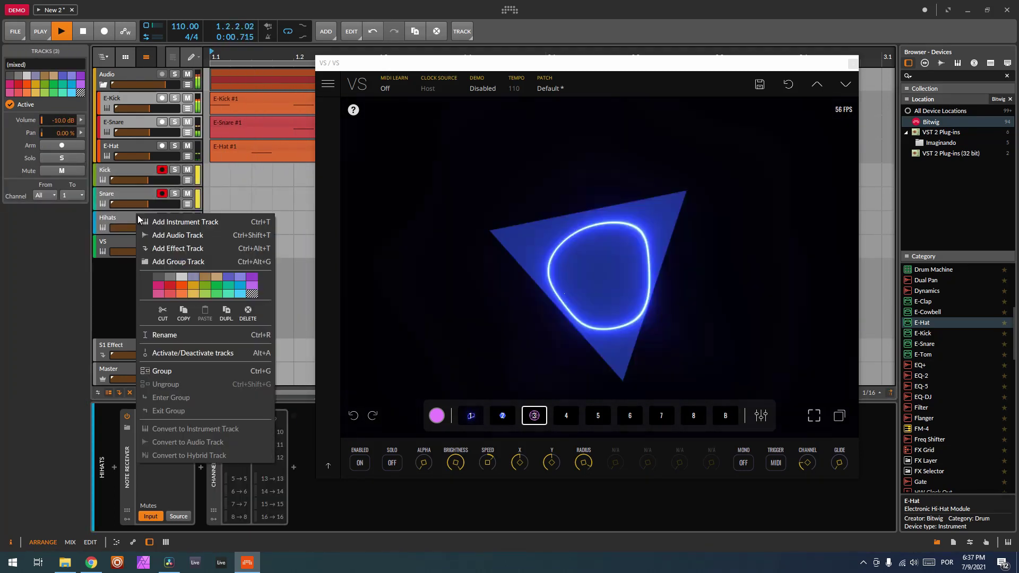
left_click(179, 261)
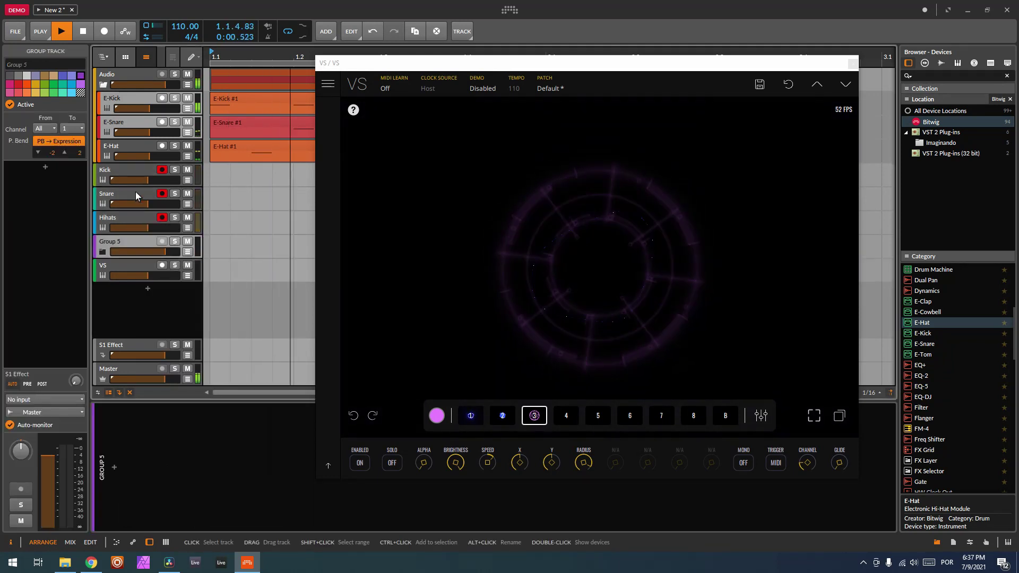
key("ctrl+z")
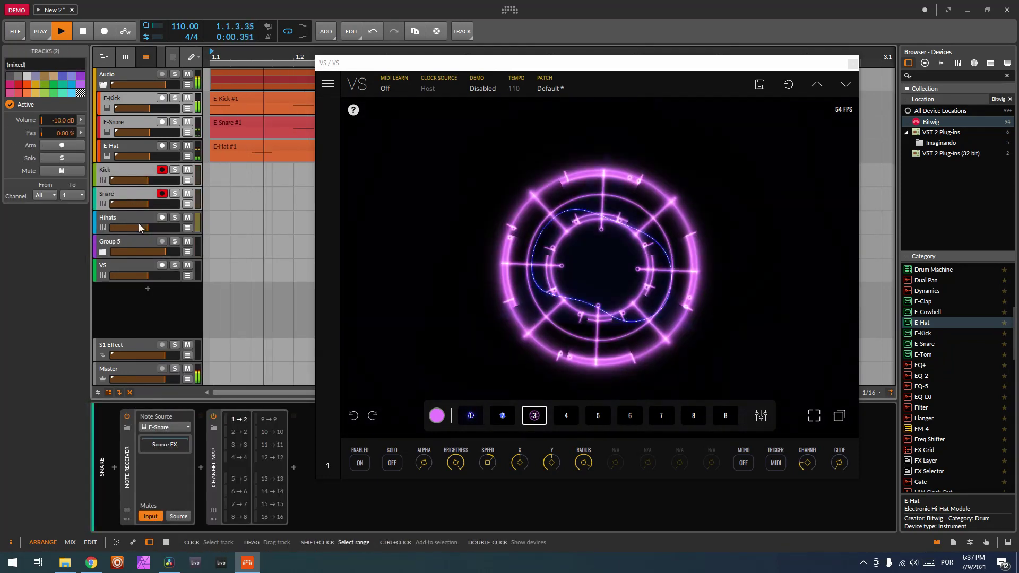
key("ctrl+z")
key("ctrl+z")
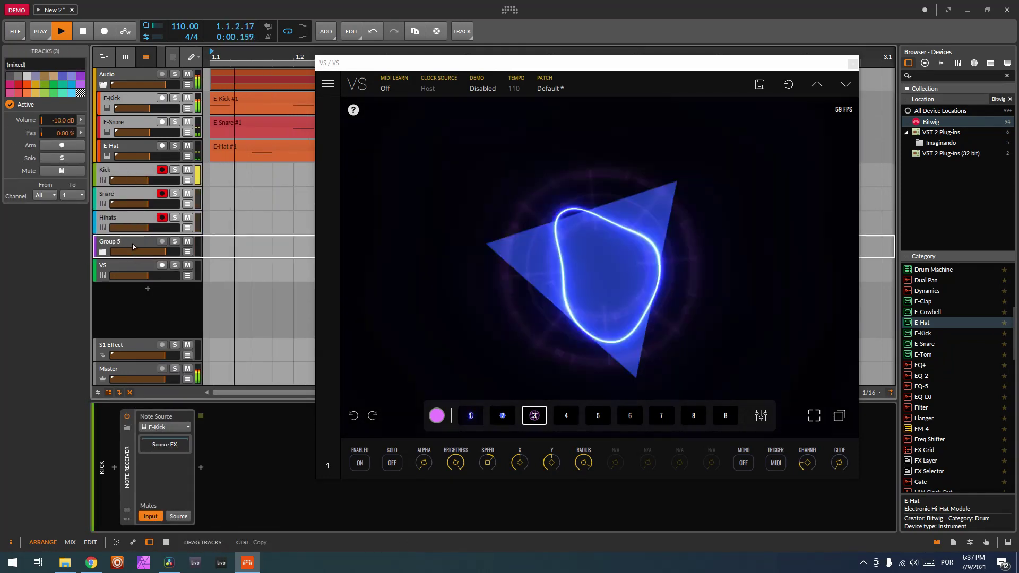
Rename the new group track to 'VS Midi'
right_click(117, 174)
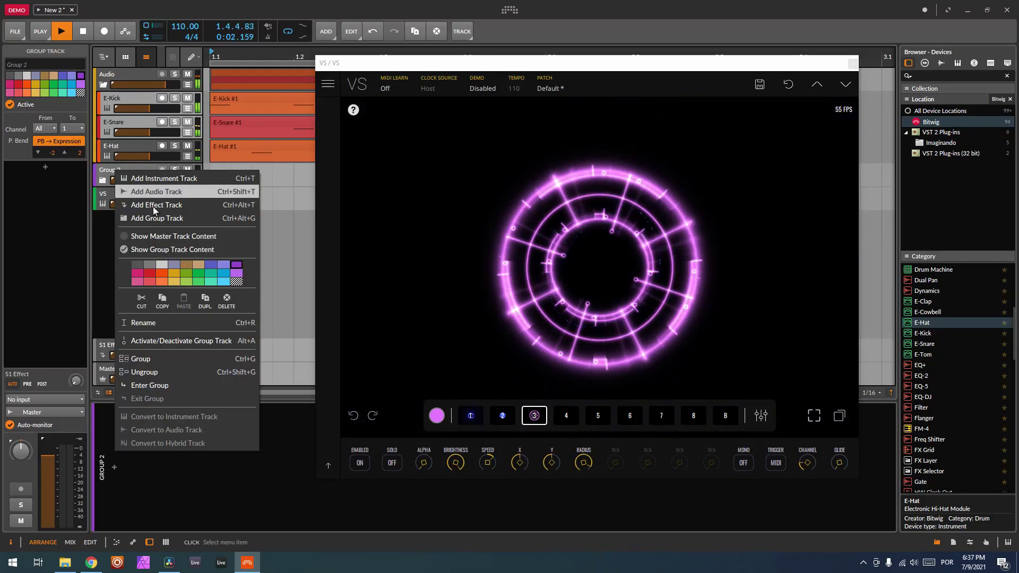
left_click(158, 322)
type("VS")
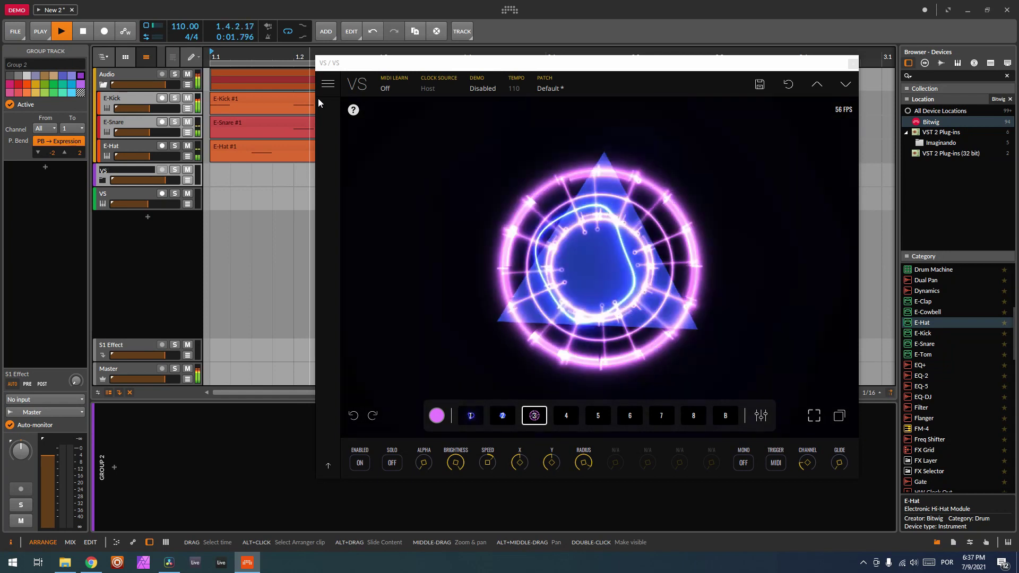
type(" Midi")
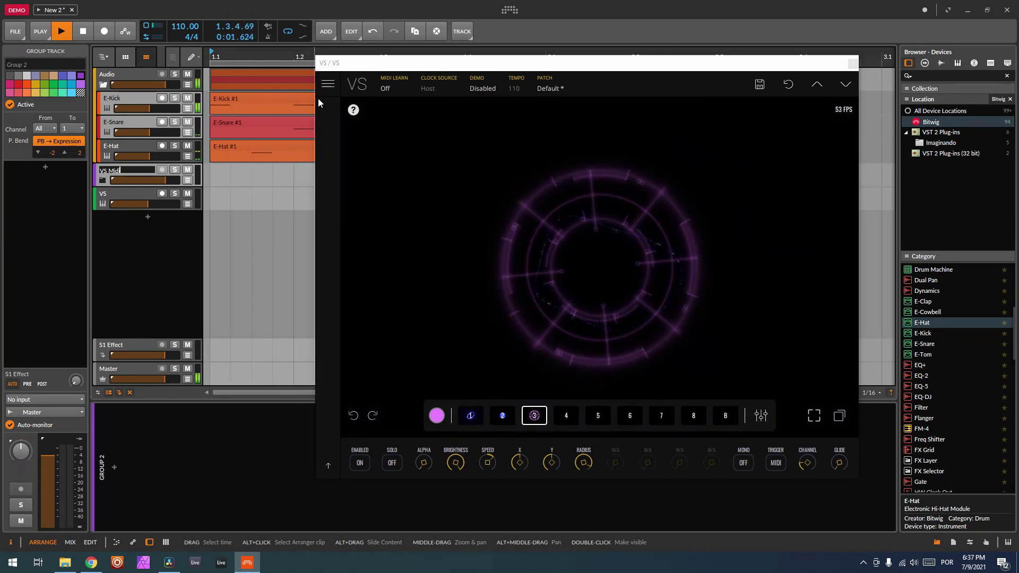
key("Return")
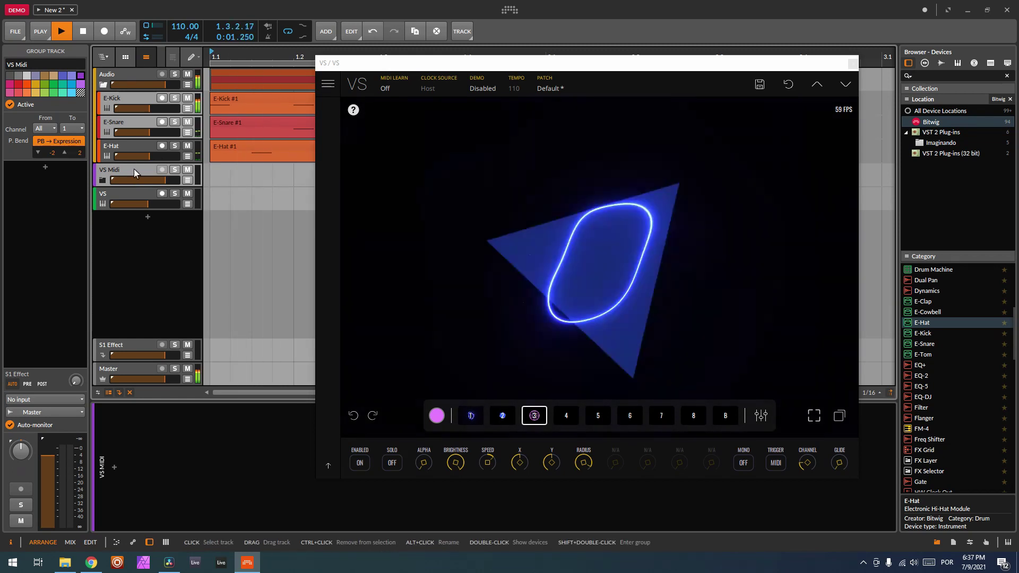
Route the Audio group's output to VS, then arm VS and raise its volume to about -1.8 dB
left_click(126, 75)
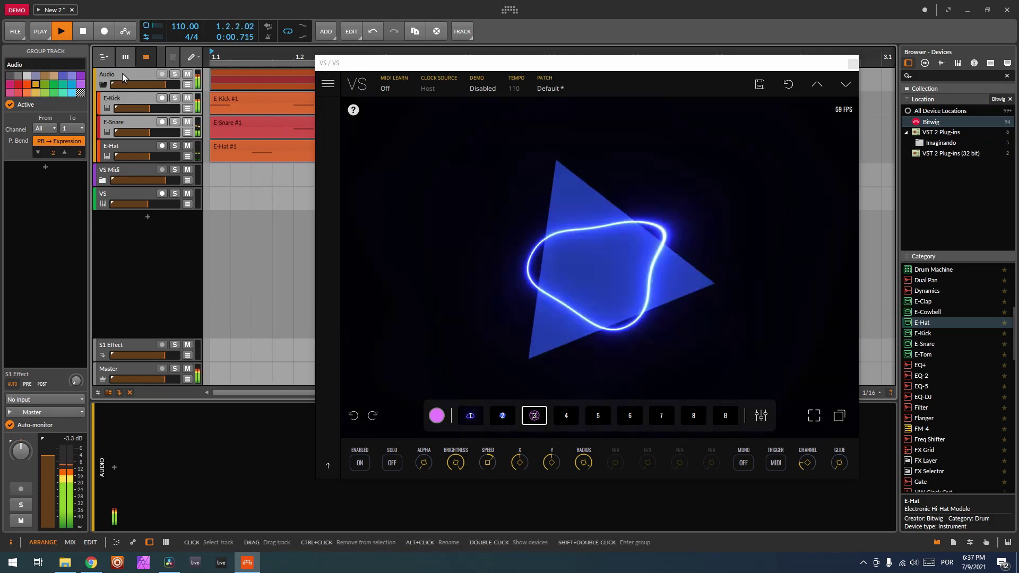
left_click(67, 412)
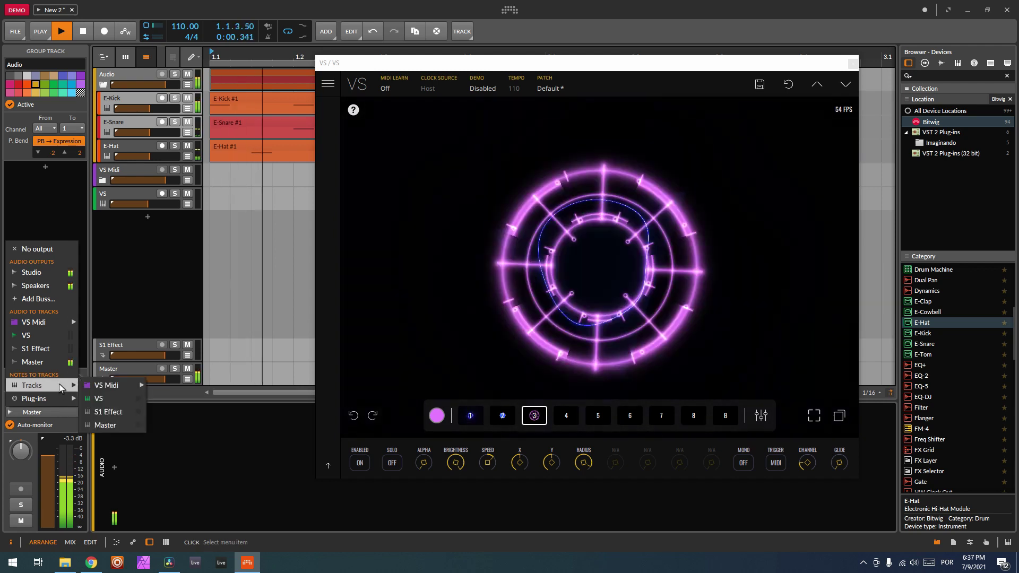
left_click(44, 334)
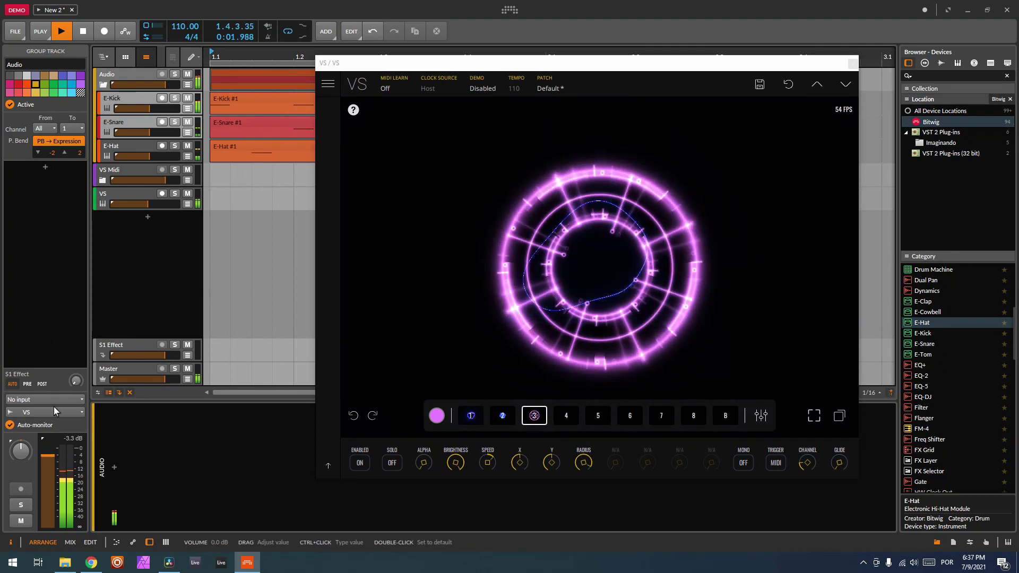
left_click(138, 188)
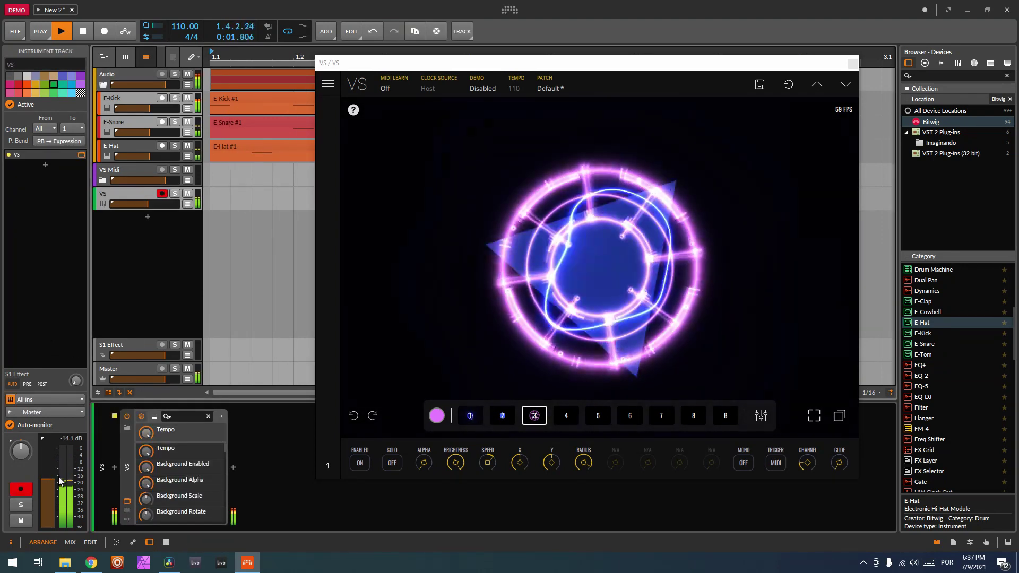
left_click_drag(53, 483, 53, 458)
Show the VS modulation section and assign the Hipno material to layer 4
left_click(762, 416)
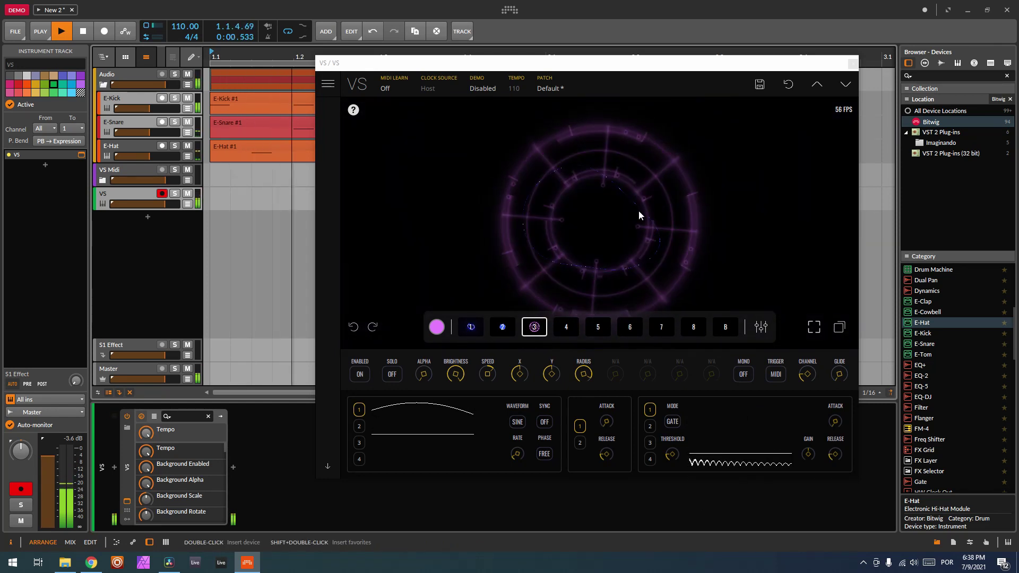
left_click_drag(570, 64, 502, 74)
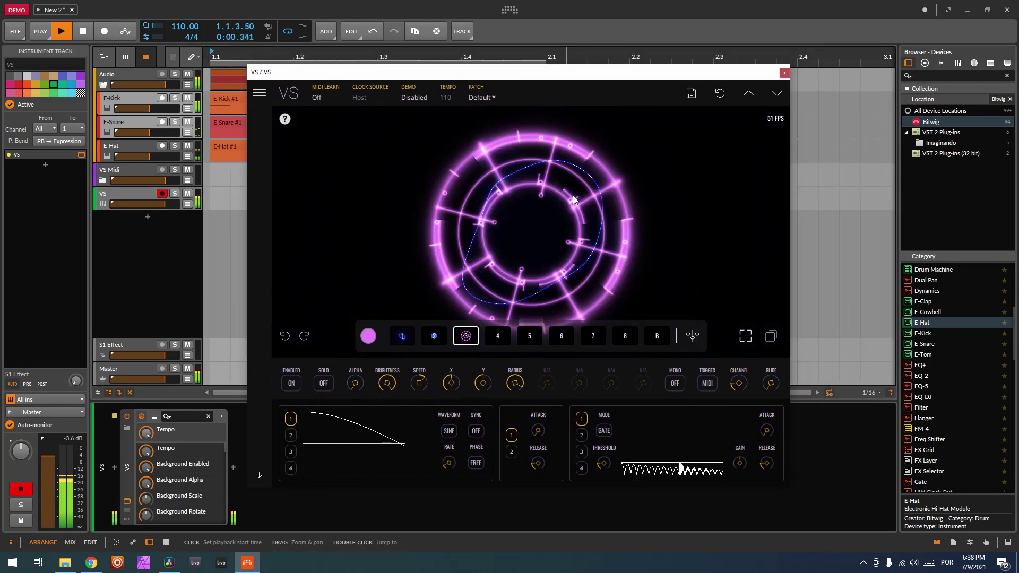
left_click(497, 335)
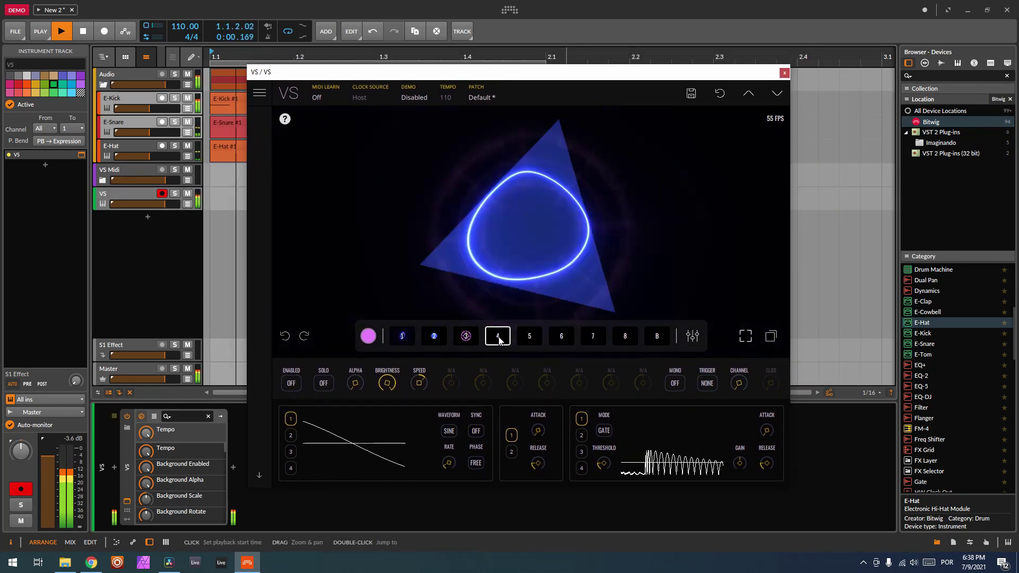
left_click(499, 336)
scroll(616, 332, "down", 2)
left_click(479, 358)
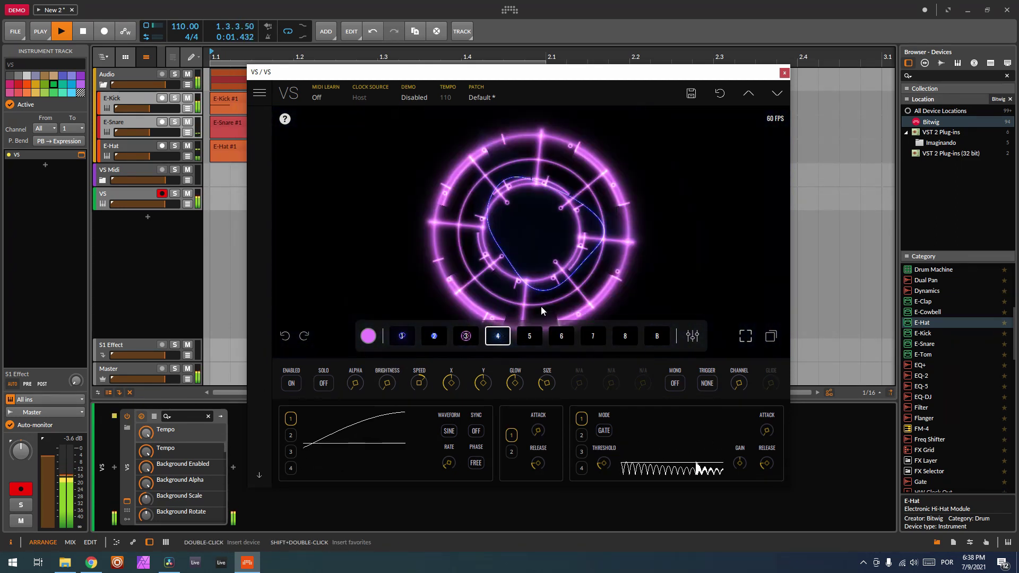
In layer 4's modulation matrix, set EG 1 brightness to 0 and AM 1 brightness to 1.000
left_click(693, 336)
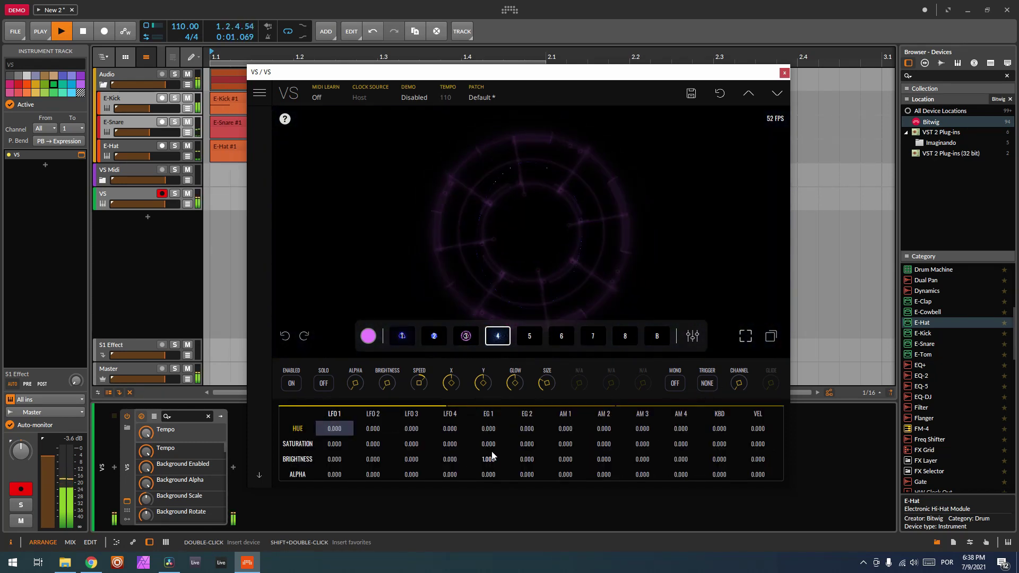
mouse_move(489, 461)
left_mouse_down()
mouse_move(477, 549)
mouse_move(488, 461)
left_mouse_up()
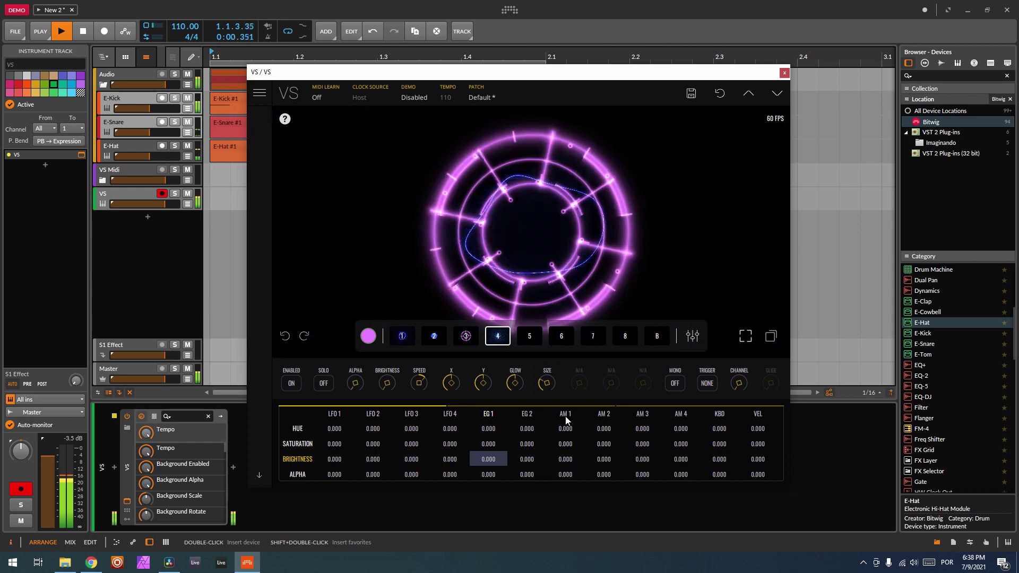
left_click(567, 460)
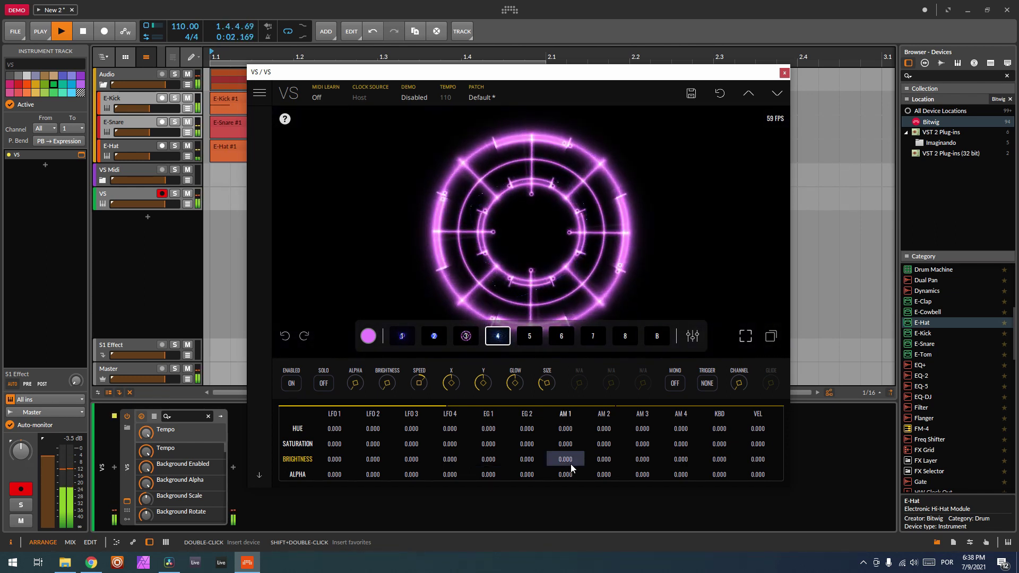
left_click_drag(567, 463, 572, 305)
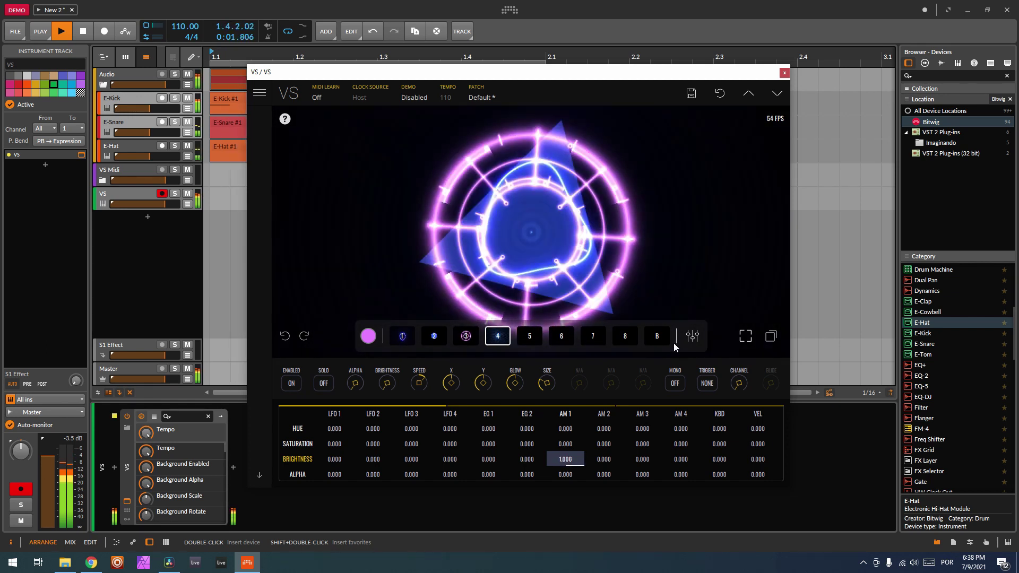
left_click(691, 335)
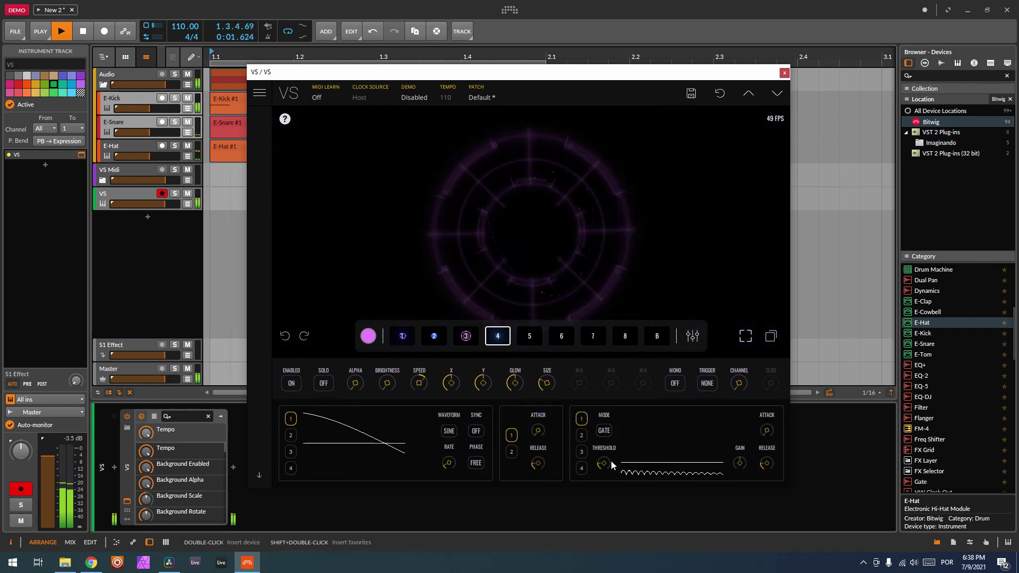
mouse_move(745, 460)
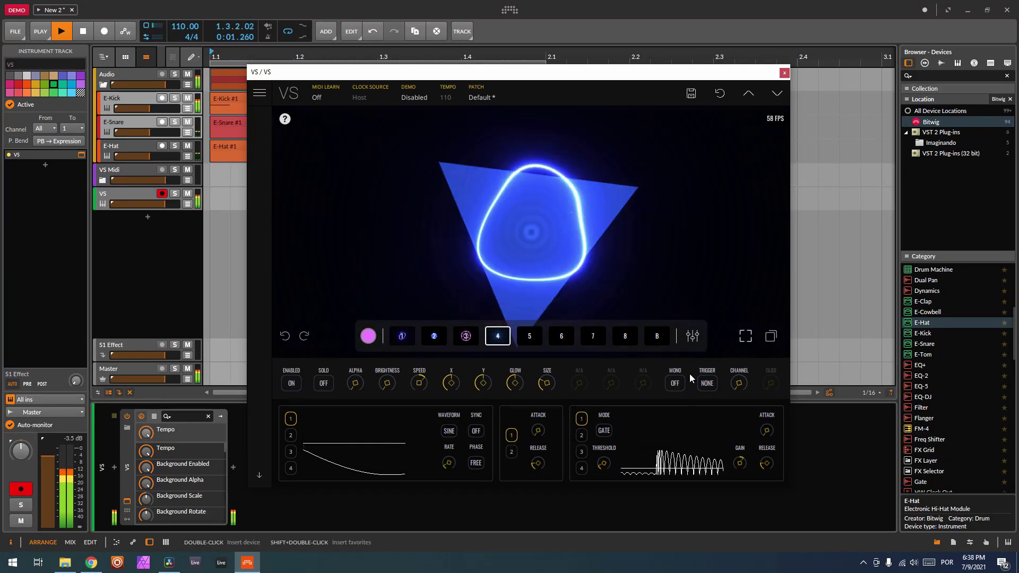
left_click(692, 336)
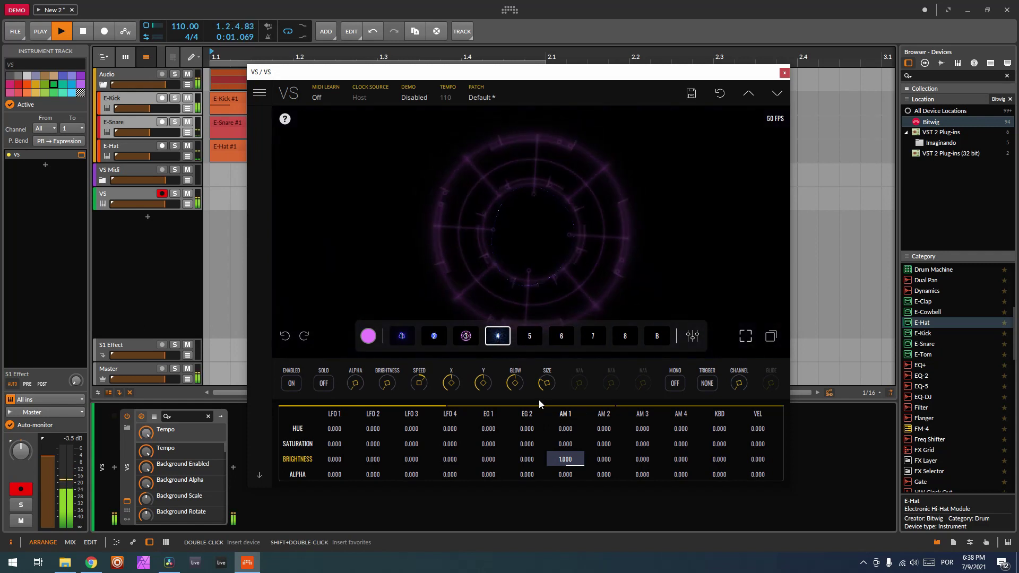
Set AM 1's modulation of layer 4's glow to 0.836 and size to 0.436
scroll(521, 439, "down", 2)
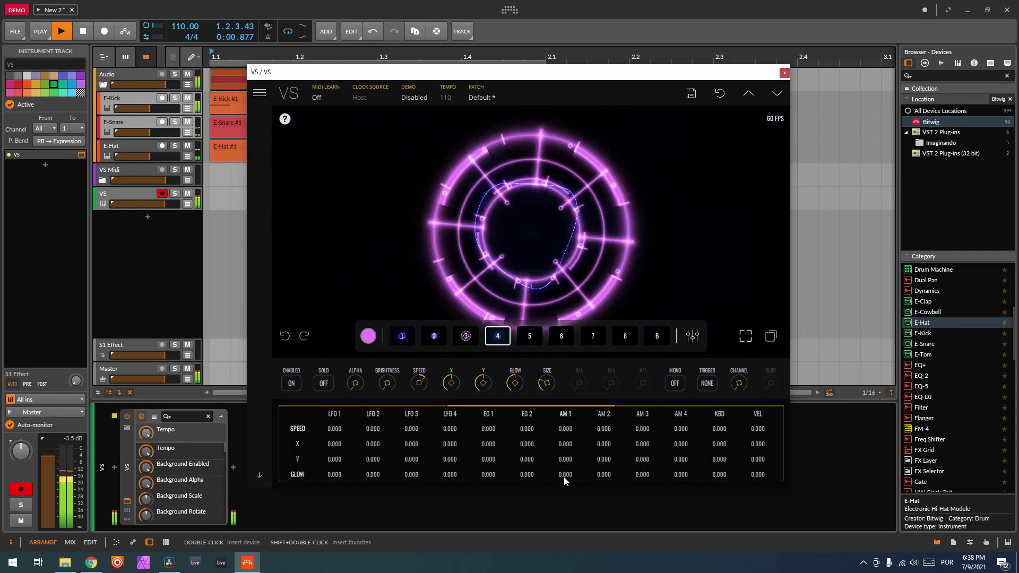
left_click_drag(575, 434, 569, 327)
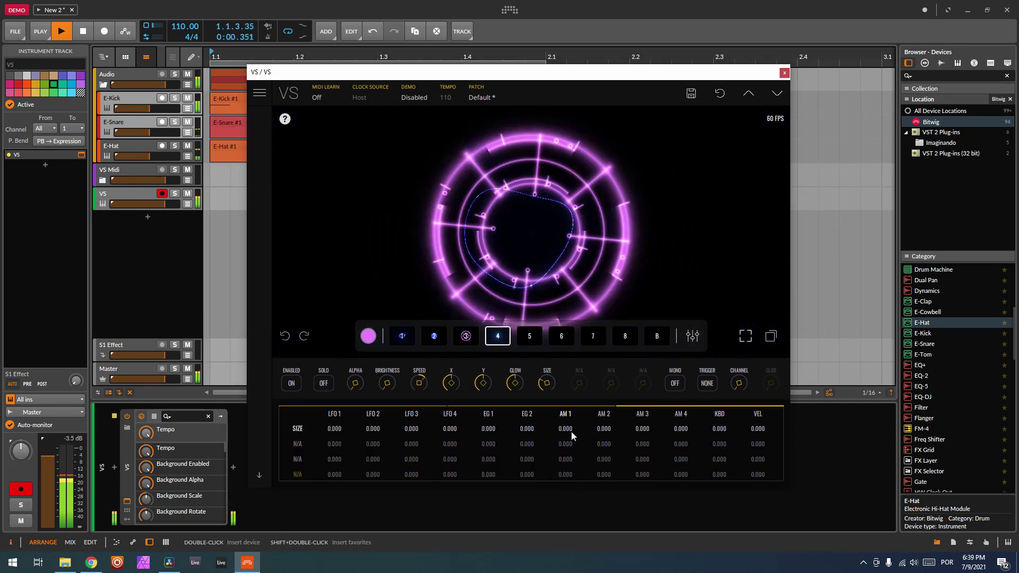
scroll(569, 427, "down", 2)
left_click_drag(570, 428, 572, 375)
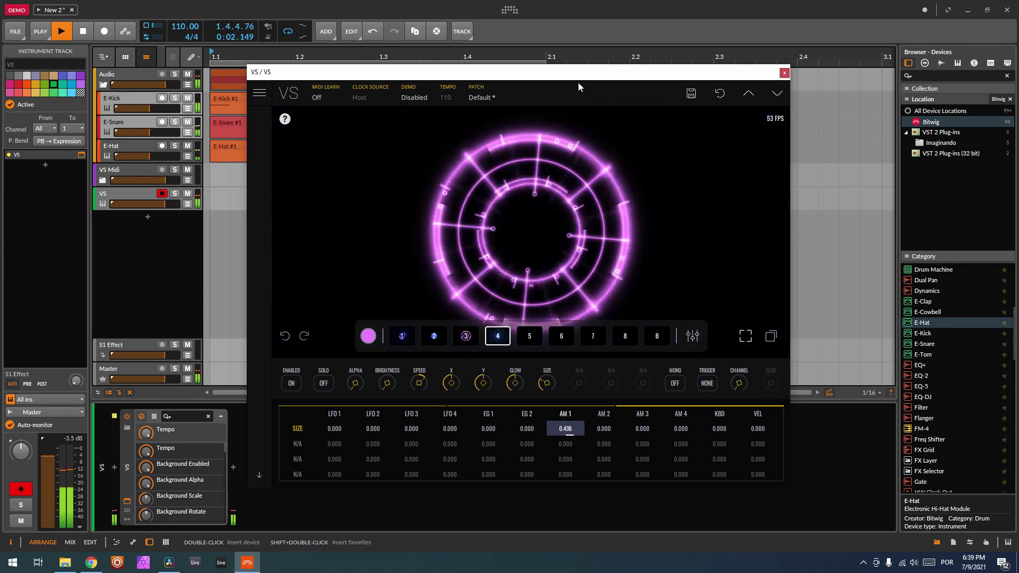
left_click_drag(569, 73, 570, 75)
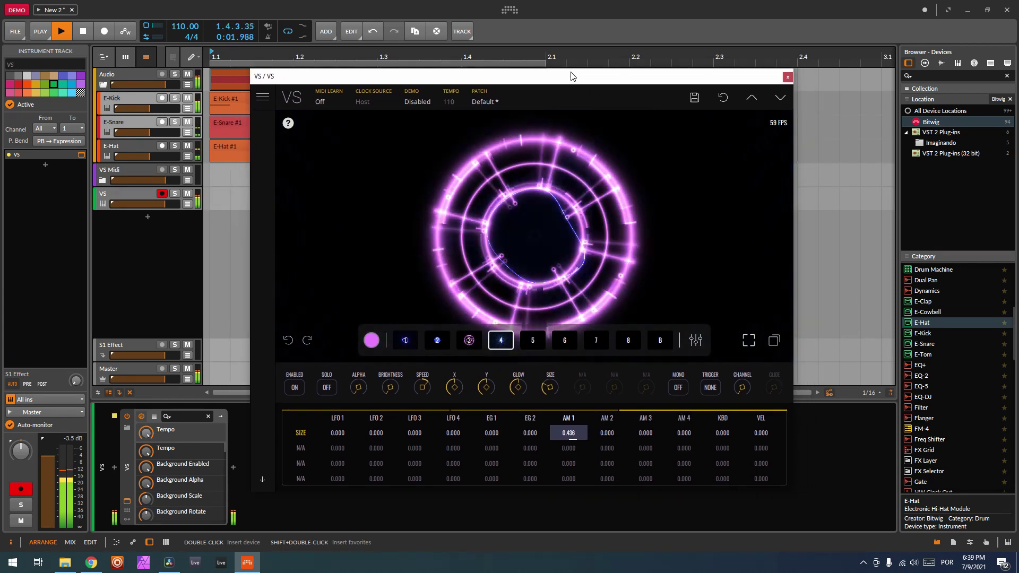